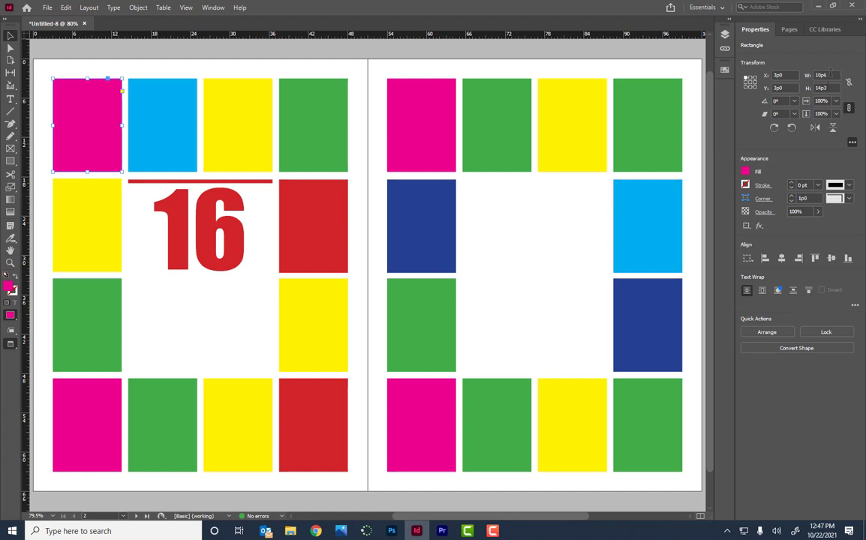
- Check the horizontal ruler unit options in the Units & Increments preferences and leave them without saving
click(66, 7)
mouse_move(90, 429)
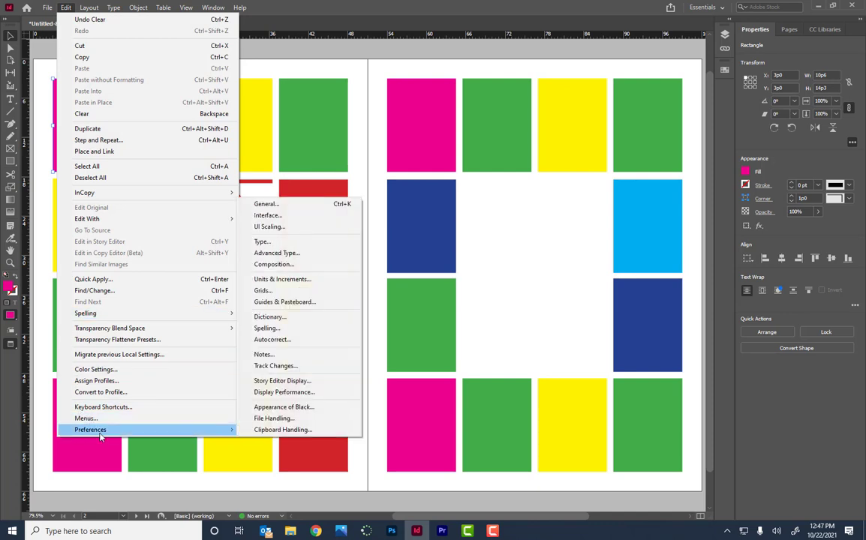
click(293, 279)
click(495, 153)
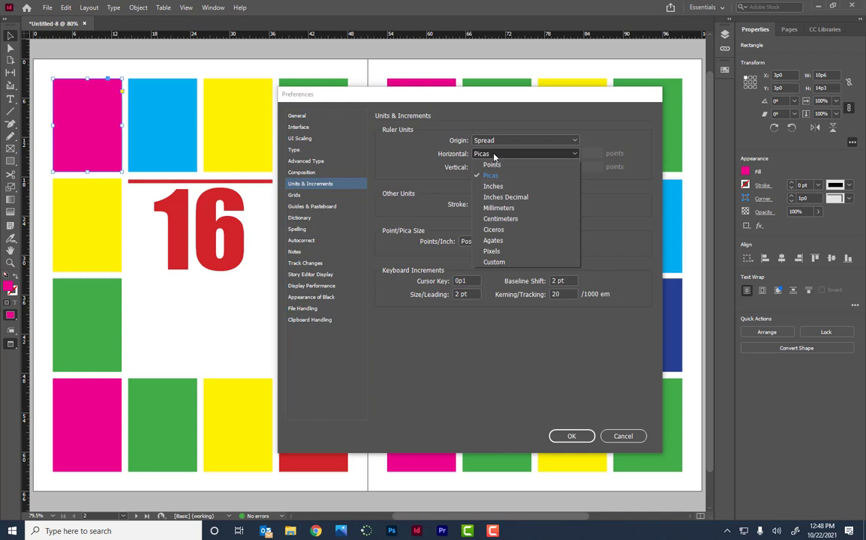
click(493, 154)
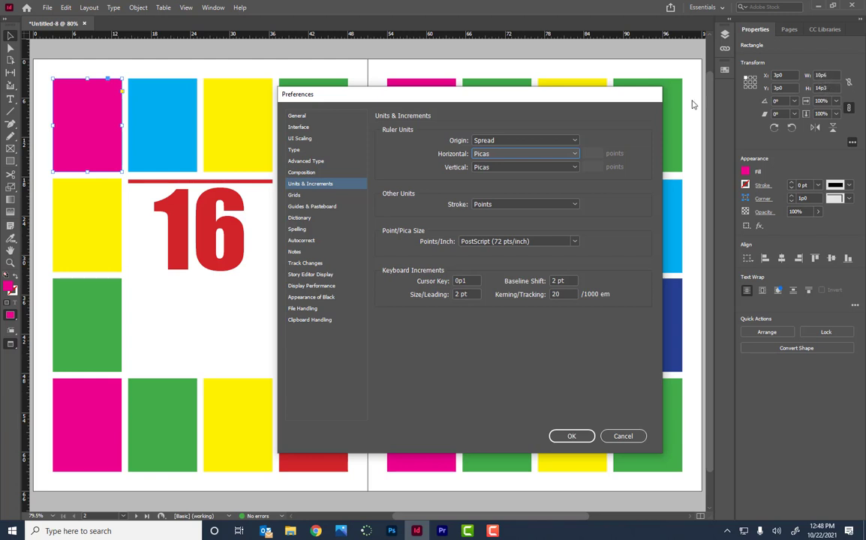
click(613, 434)
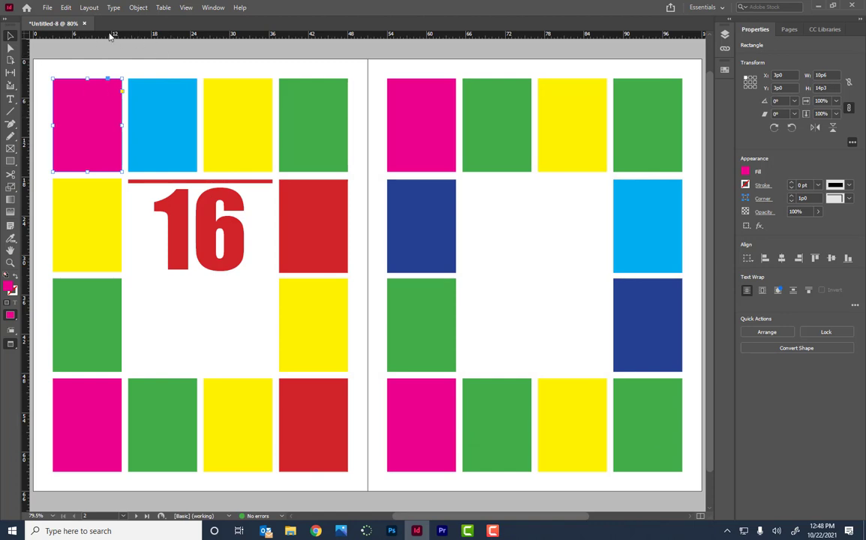
- Switch to File Explorer and browse to the Uploaded folder under Foothill High > Students on the Multi-Media (M:) drive
click(290, 531)
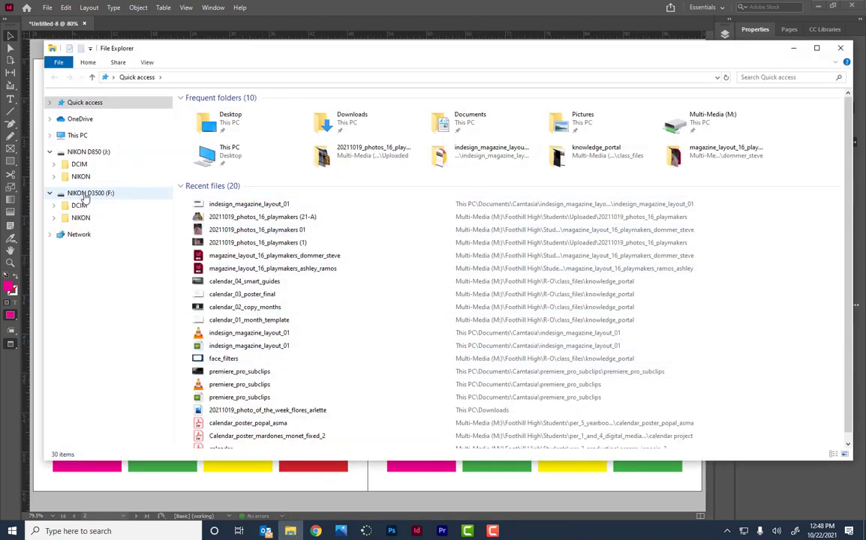
click(78, 136)
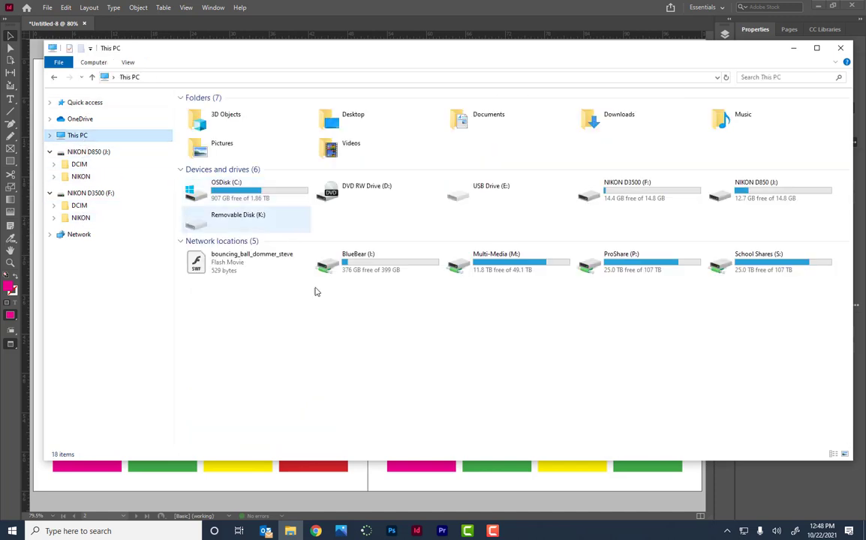
click(507, 266)
double_click(507, 266)
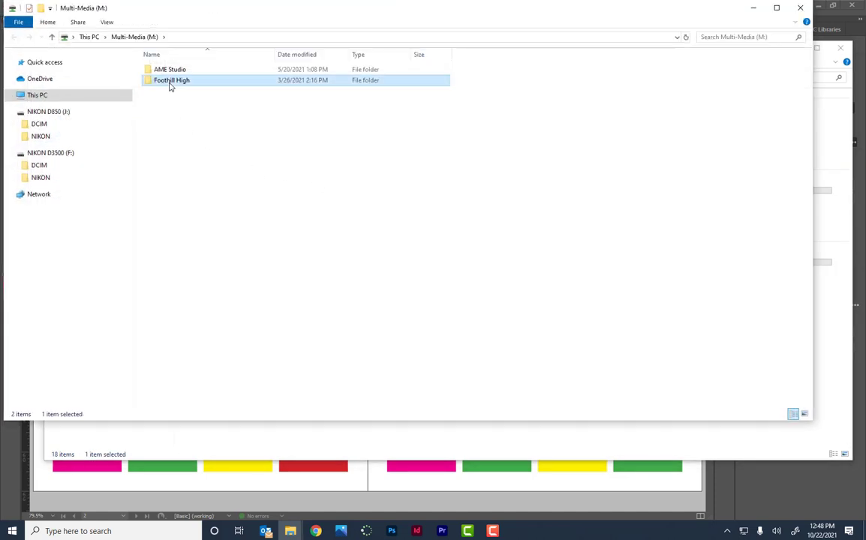
double_click(171, 83)
double_click(172, 127)
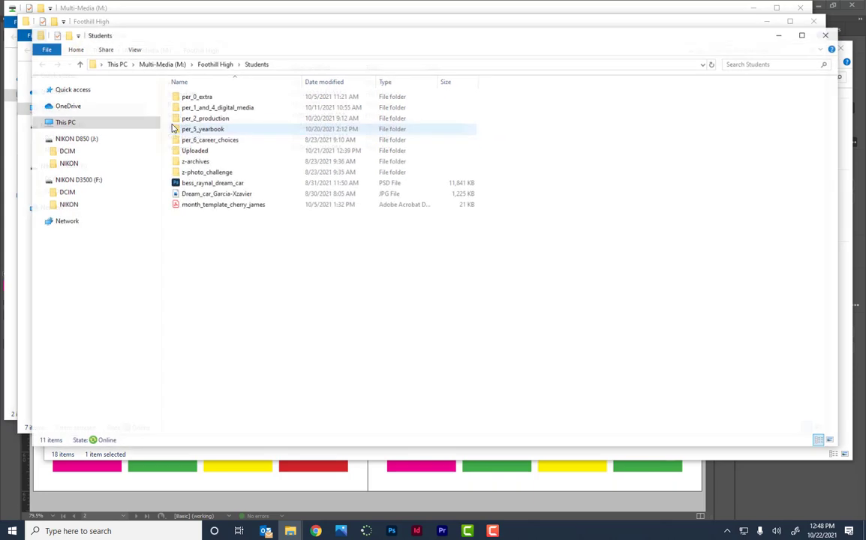
double_click(201, 152)
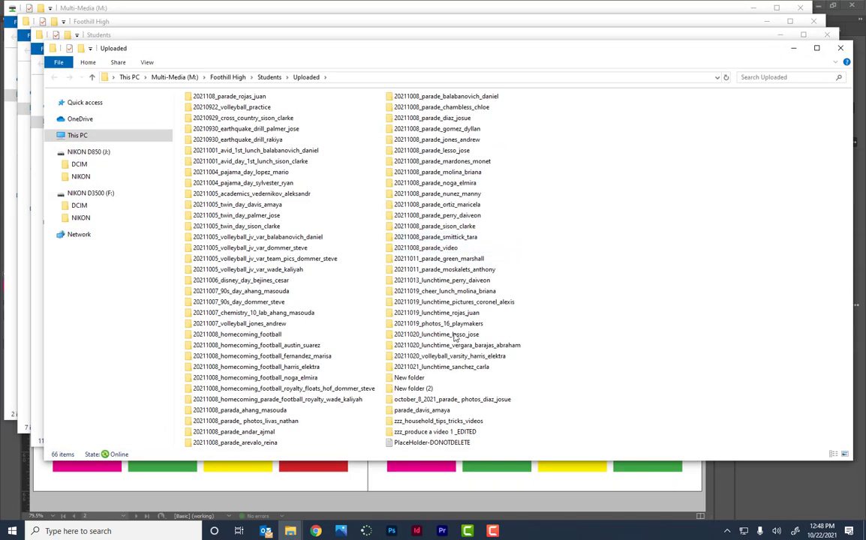
- Open the 20211019_photos_16_playmakers folder and copy all of its photos
click(428, 324)
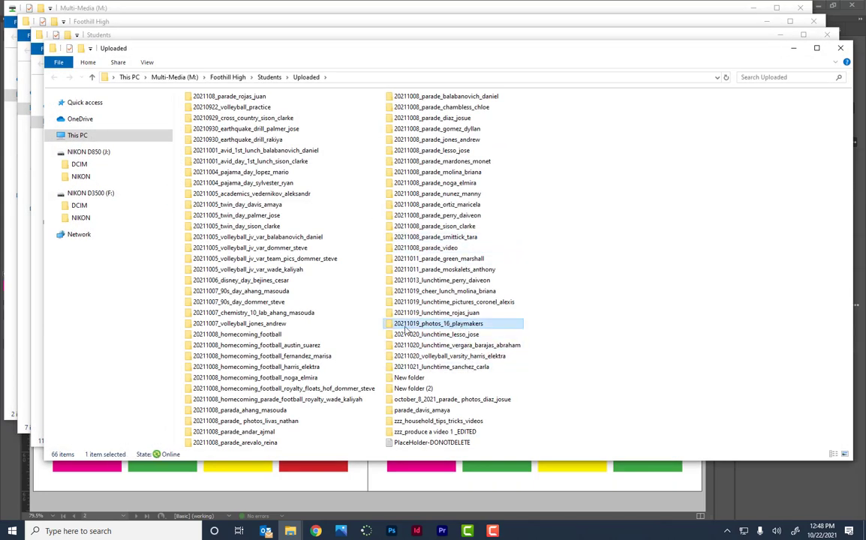
double_click(467, 326)
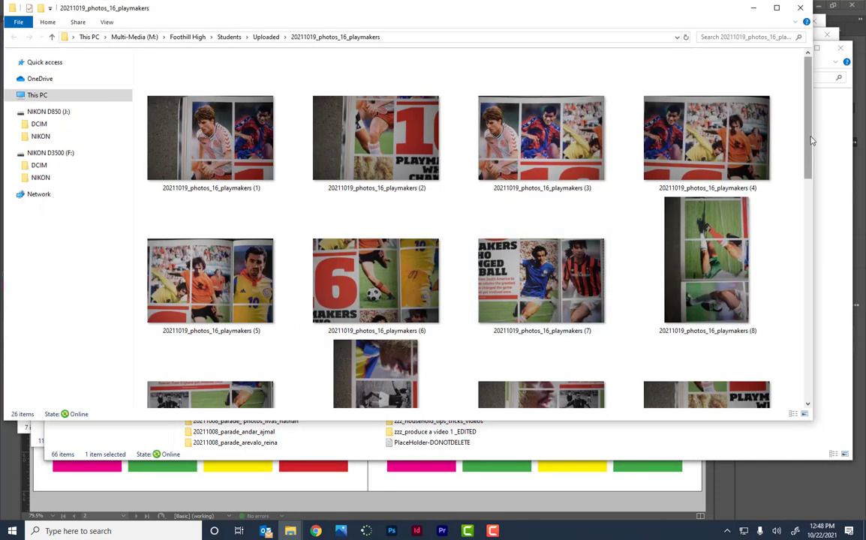
drag(811, 141, 841, 124)
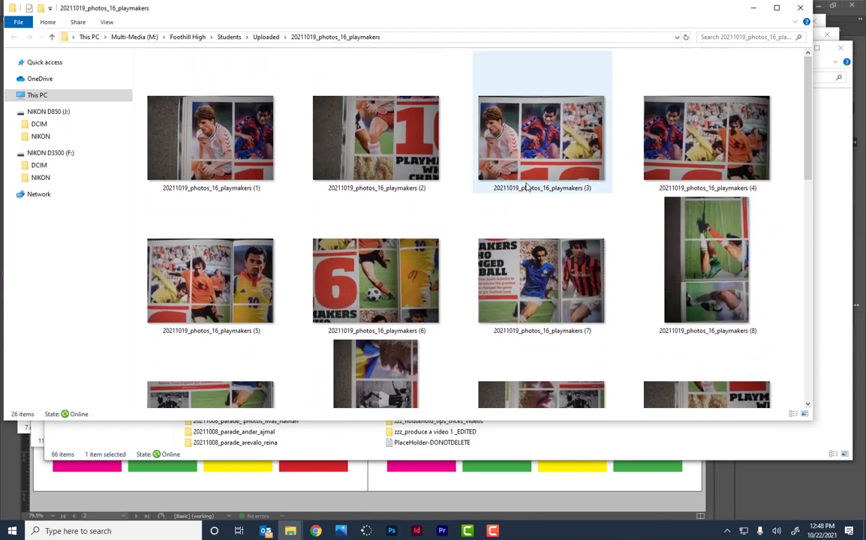
key(ctrl+a)
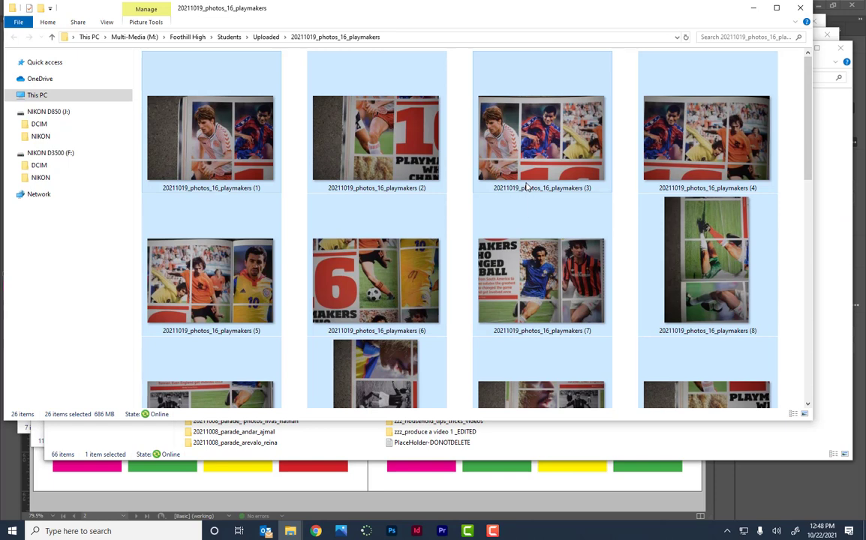
- Go back to Students and open the magazine_layout_16_playmakers project folder inside the personal folder in per_0_extra
click(225, 39)
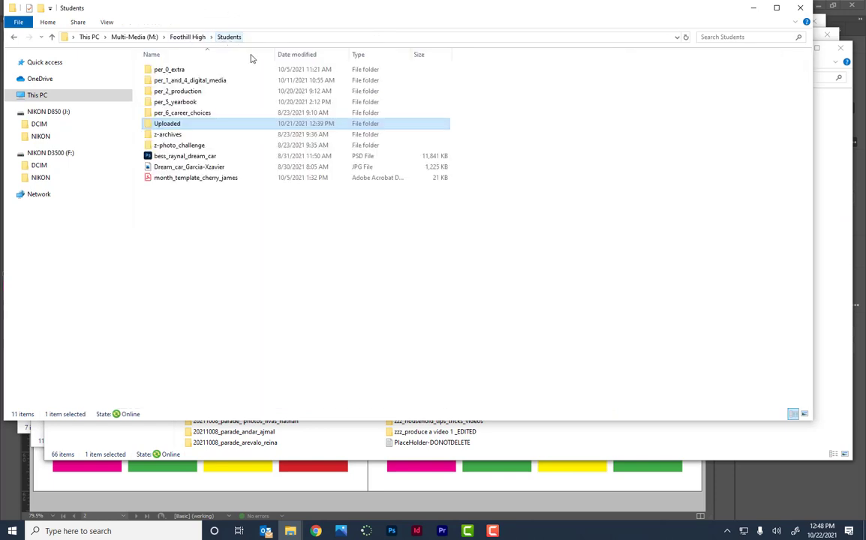
double_click(180, 69)
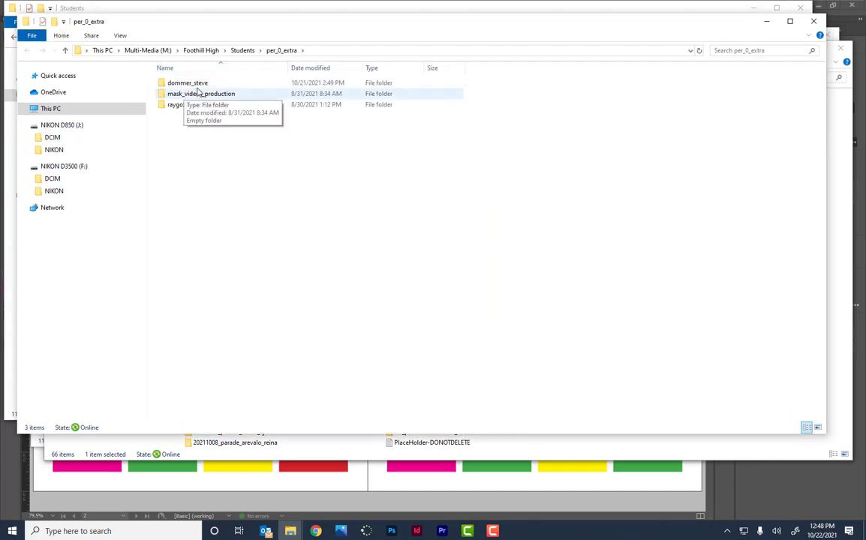
double_click(192, 84)
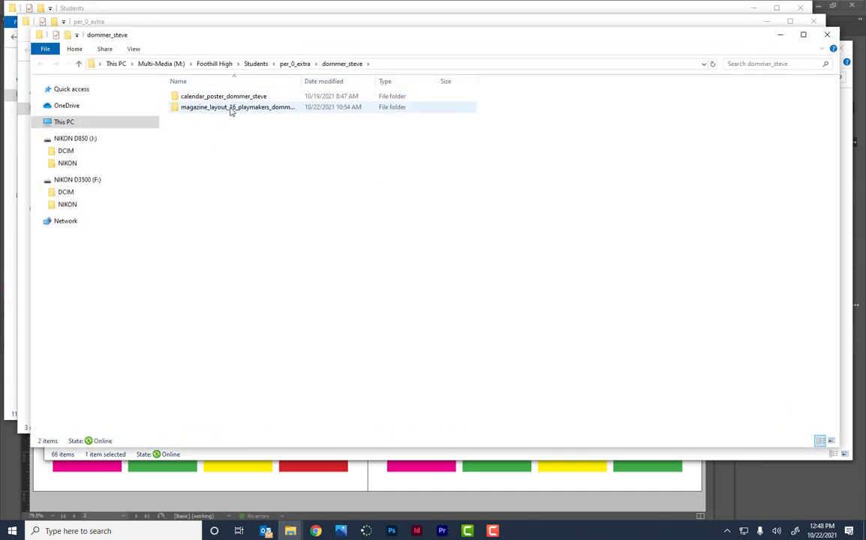
double_click(233, 107)
- Create a new folder named images in the magazine layout project folder
right_click(307, 175)
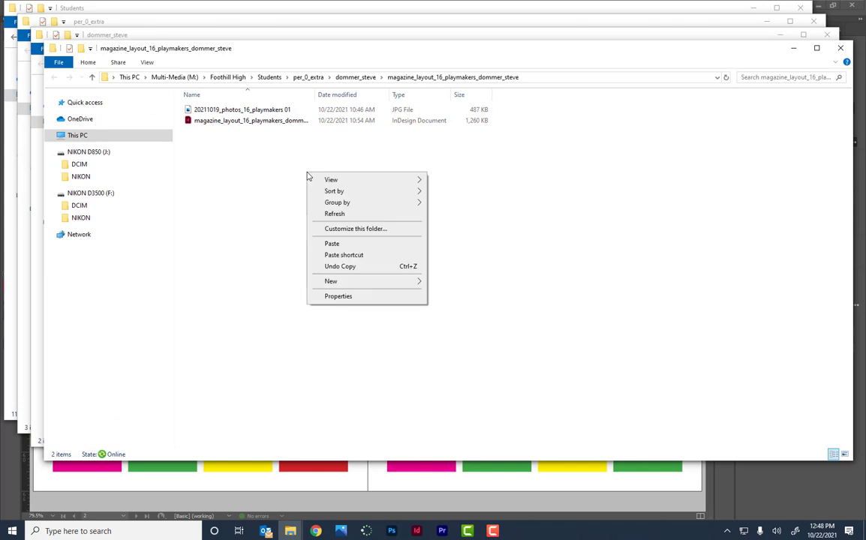
mouse_move(356, 282)
click(445, 283)
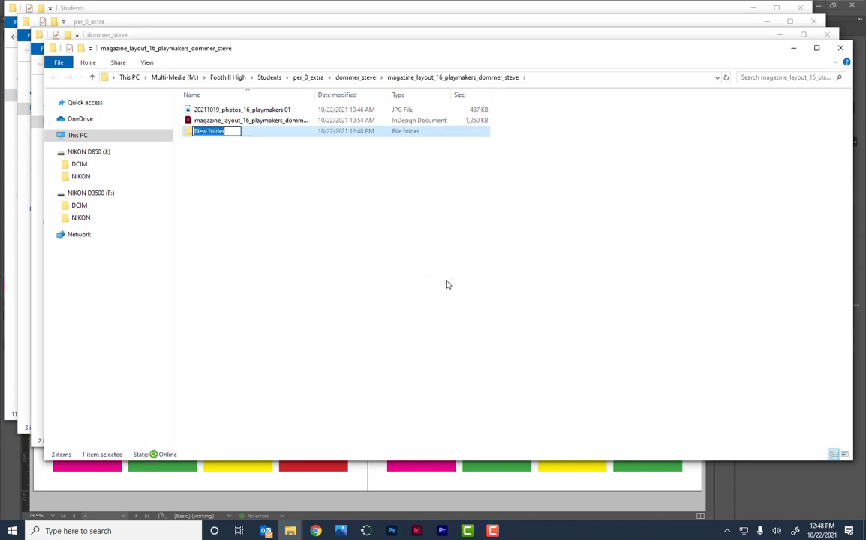
text(images)
key(Return)
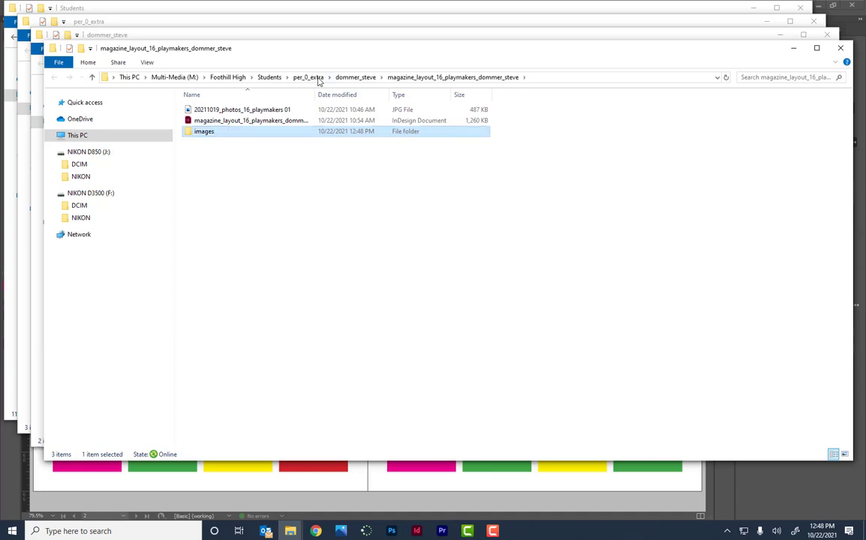
- Paste the copied playmakers photos into the images folder and clear the selection
double_click(202, 132)
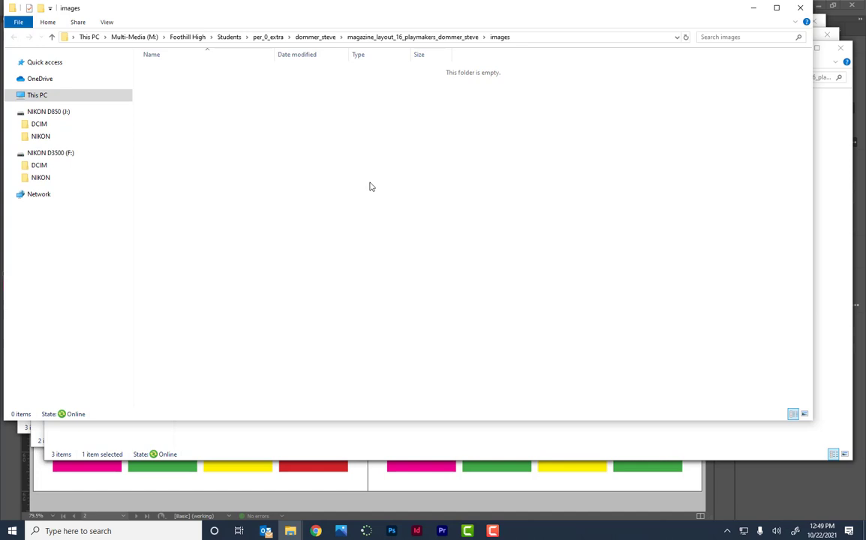
key(ctrl+v)
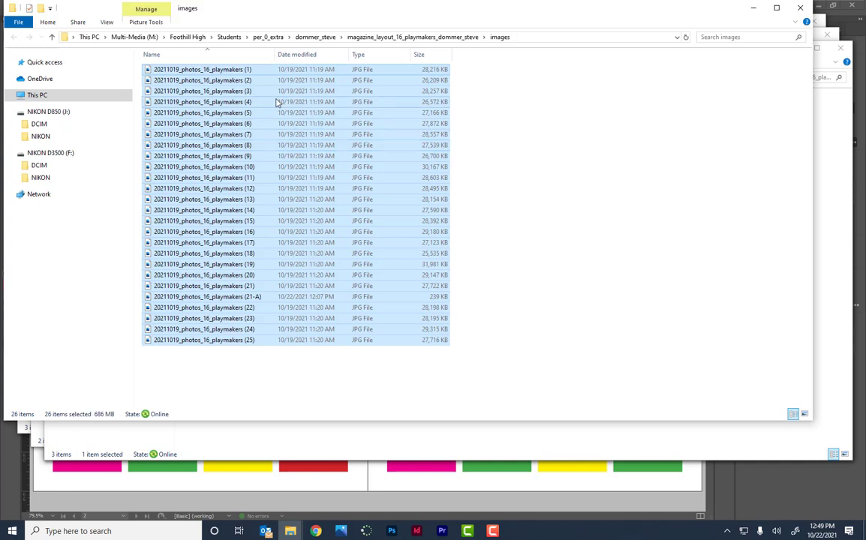
click(473, 194)
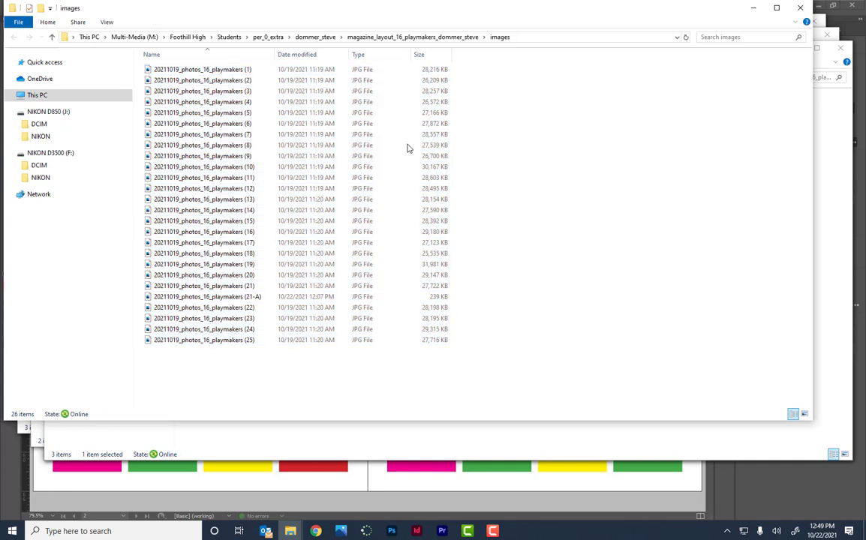
- Change the images folder view to large icons and finally to extra large icons
right_click(565, 133)
mouse_move(623, 140)
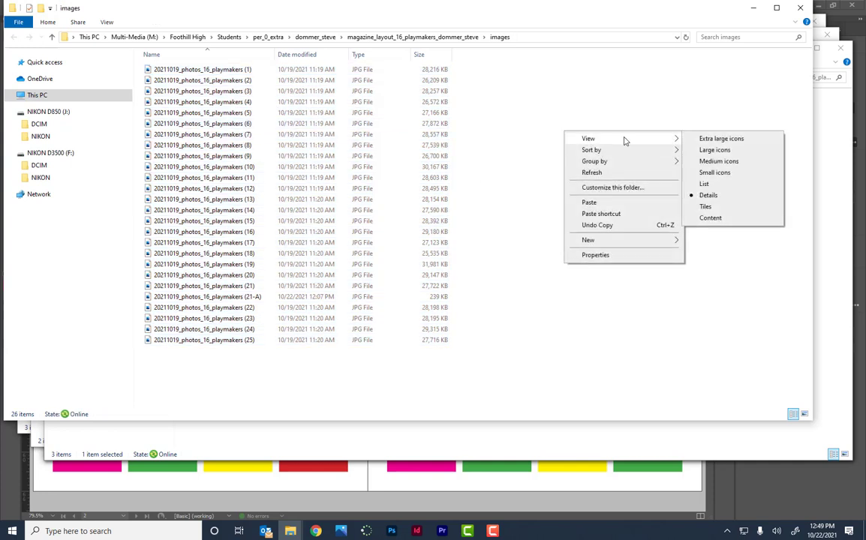
click(713, 150)
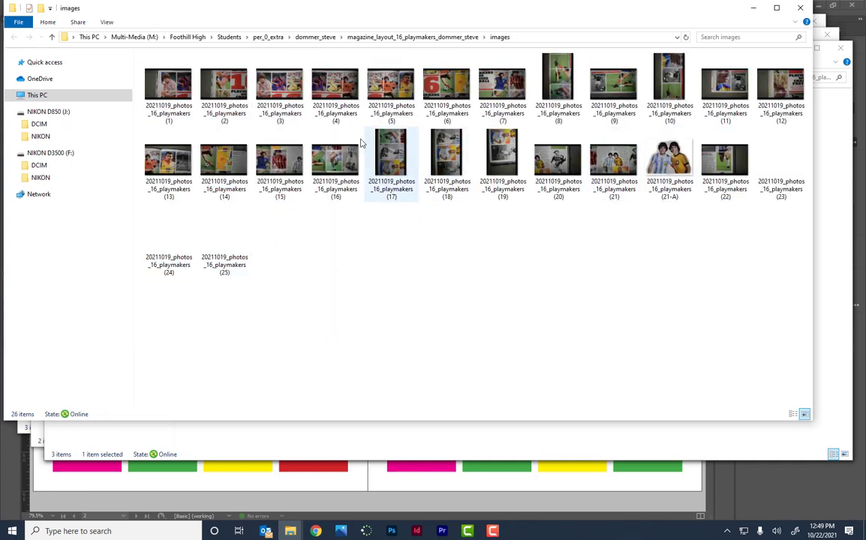
right_click(465, 266)
mouse_move(512, 278)
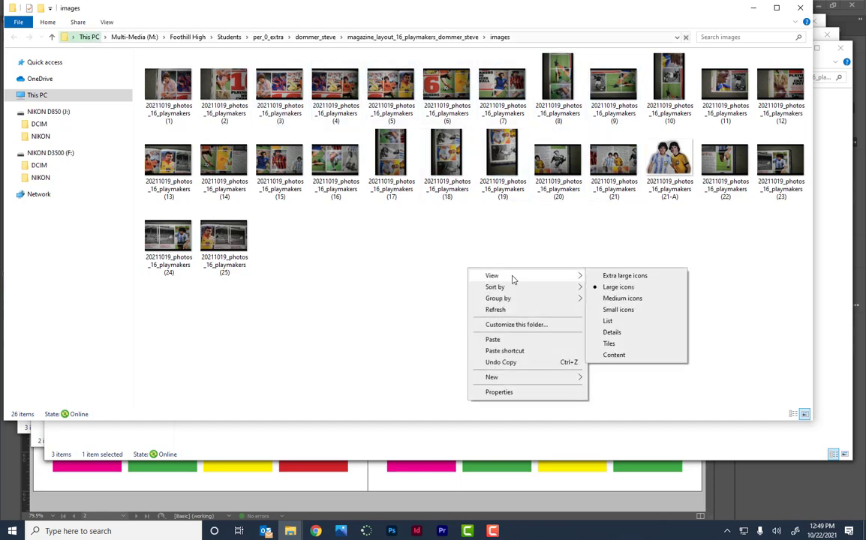
click(625, 276)
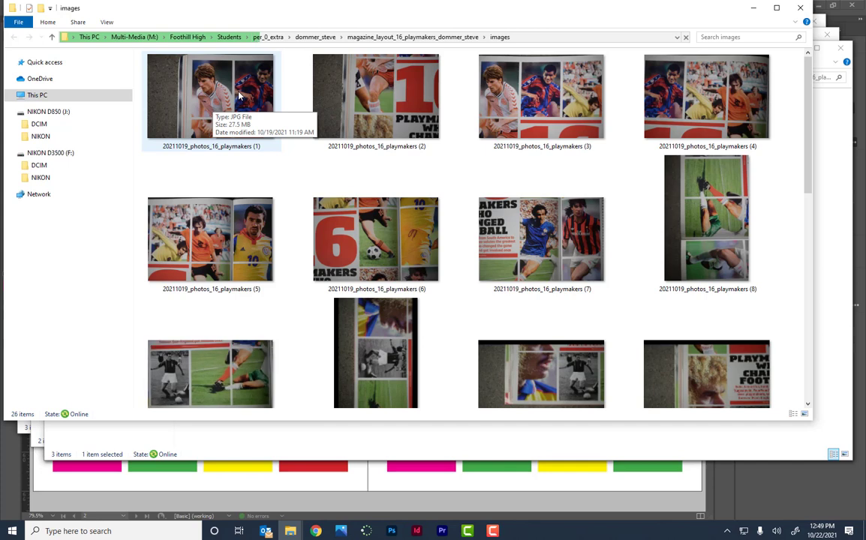
right_click(237, 94)
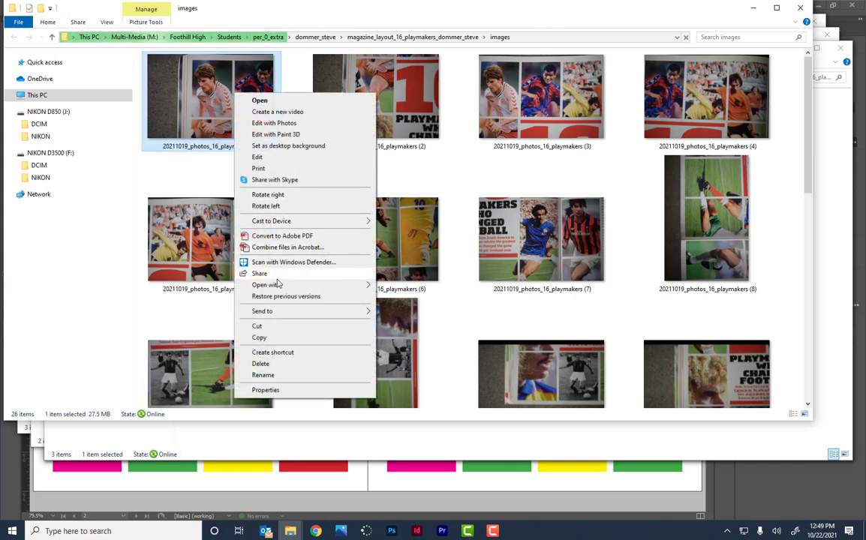
mouse_move(276, 285)
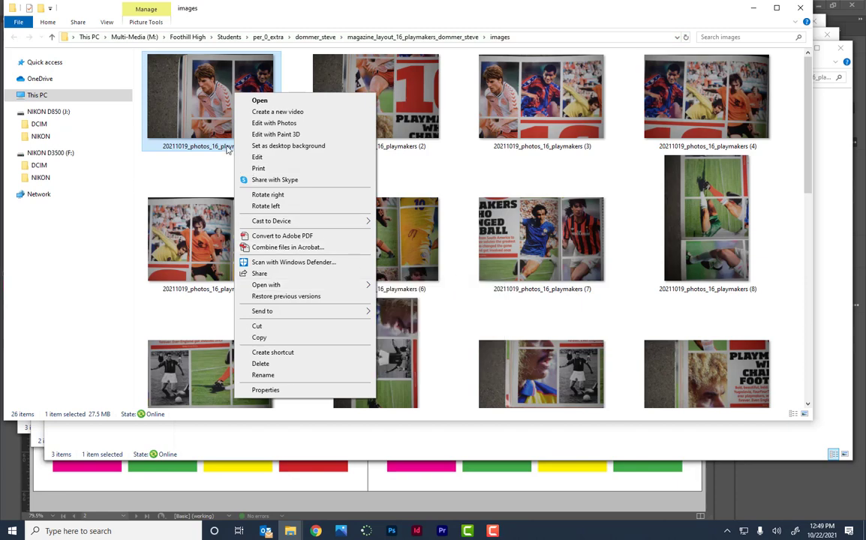
- Switch to Photoshop, start opening a file, and browse to the images folder of the magazine layout project in per_0_extra
click(391, 531)
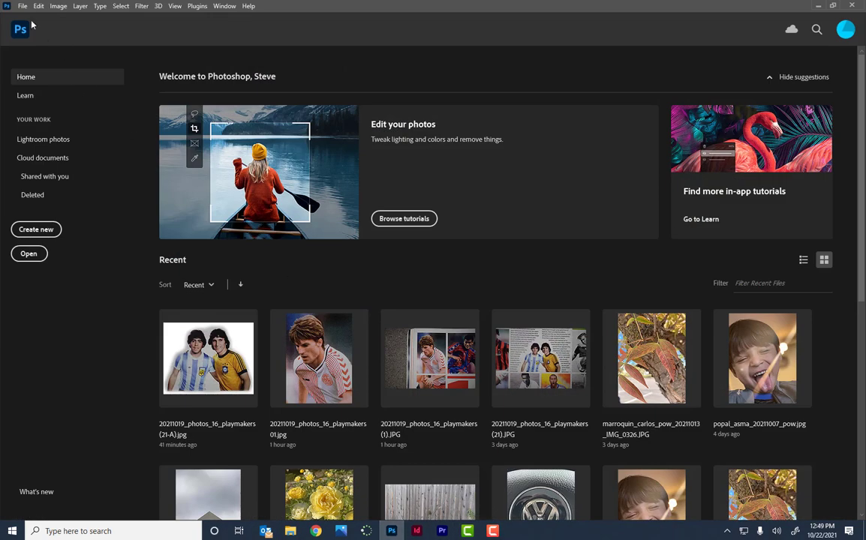
click(23, 6)
click(30, 23)
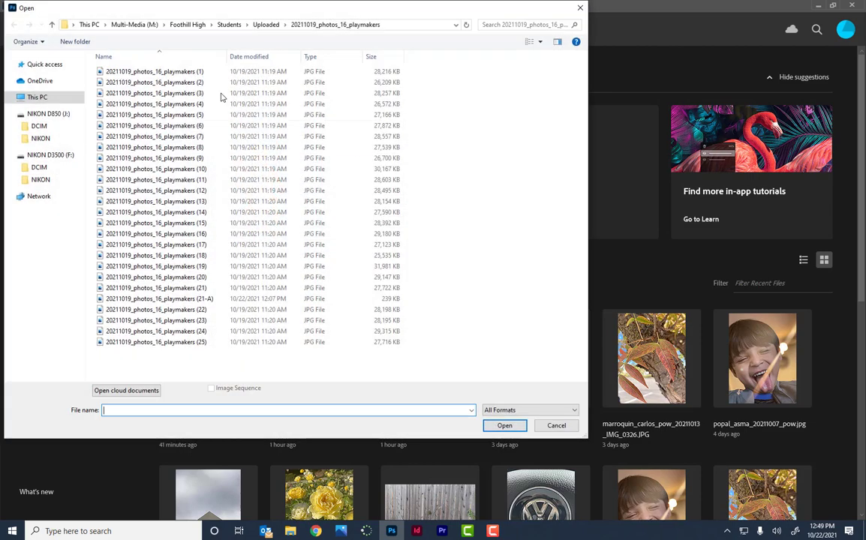
click(225, 25)
double_click(128, 71)
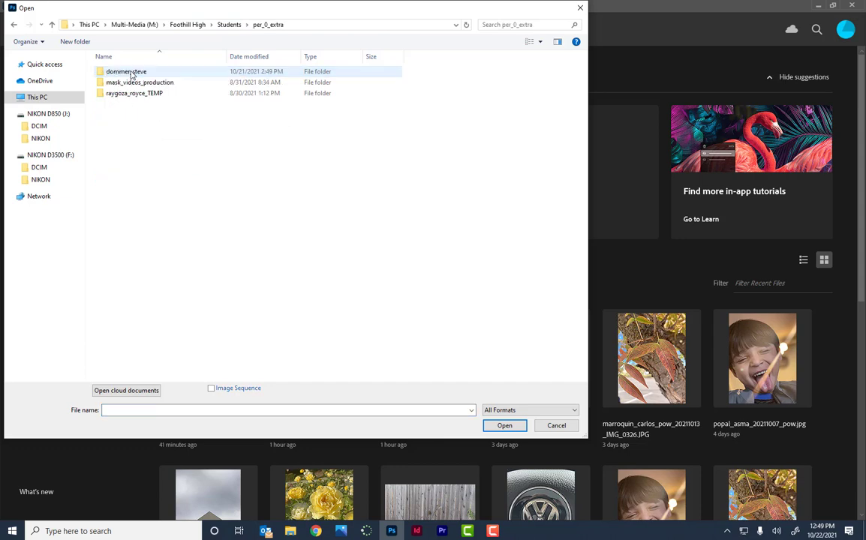
double_click(132, 73)
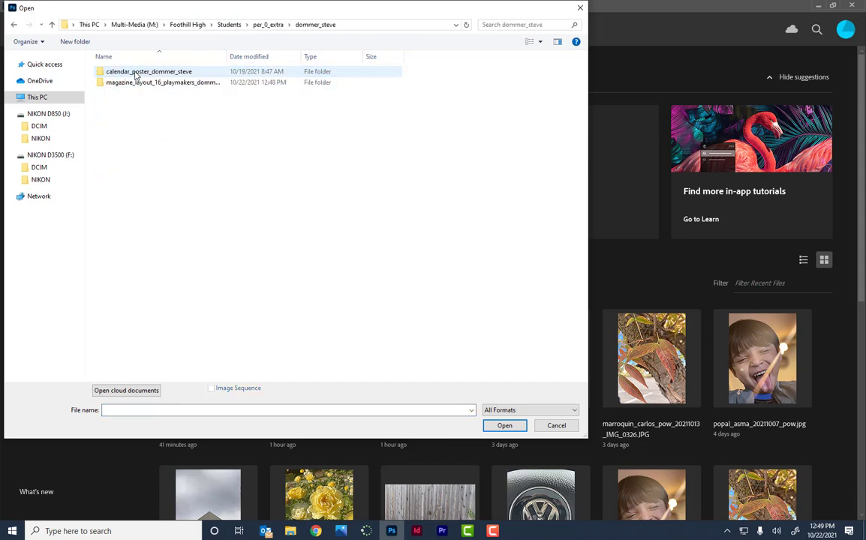
double_click(142, 83)
double_click(116, 72)
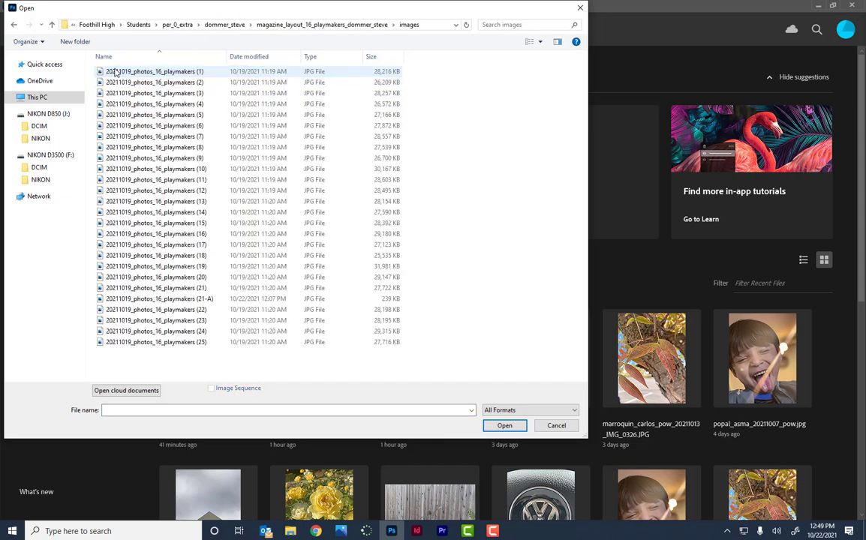
- Show the photos in the file-opening dialog as extra large icons
right_click(466, 106)
mouse_move(526, 111)
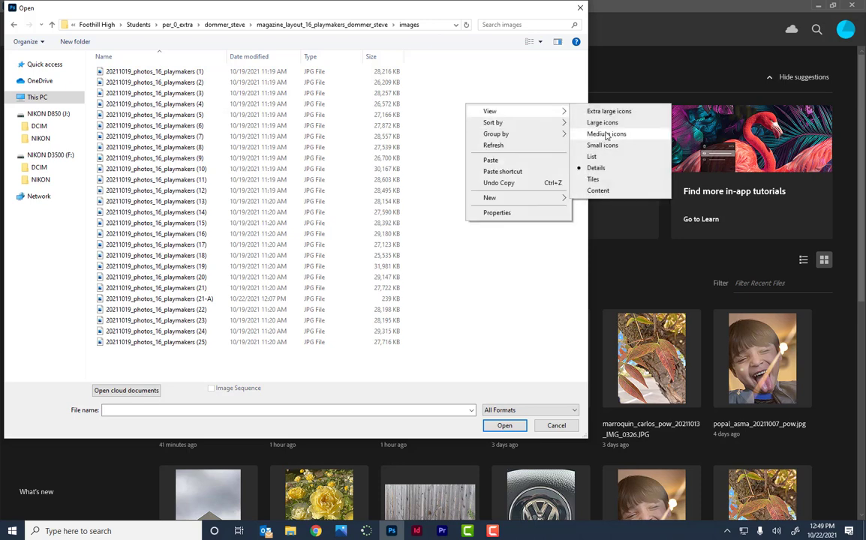
click(609, 111)
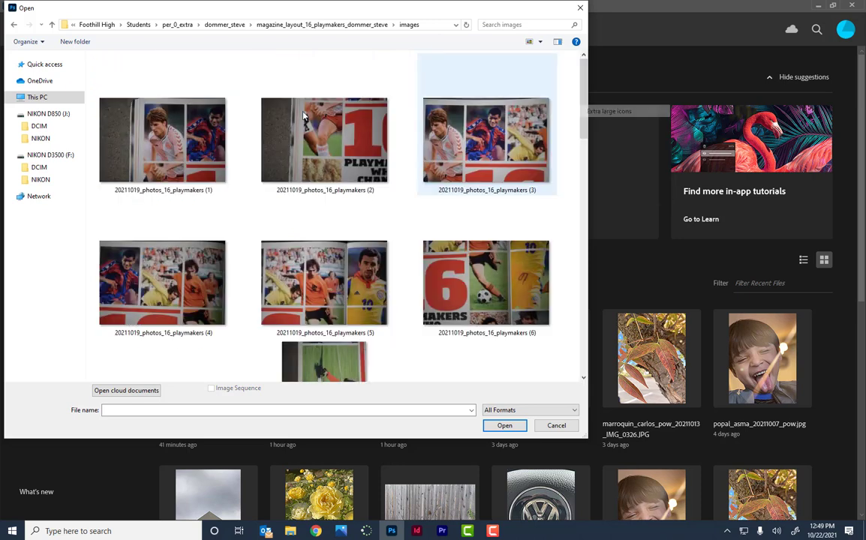
- Open 20211019_photos_16_playmakers (1), check the first magenta rectangle's dimensions in the InDesign layout, and return to Photoshop
click(160, 130)
click(504, 425)
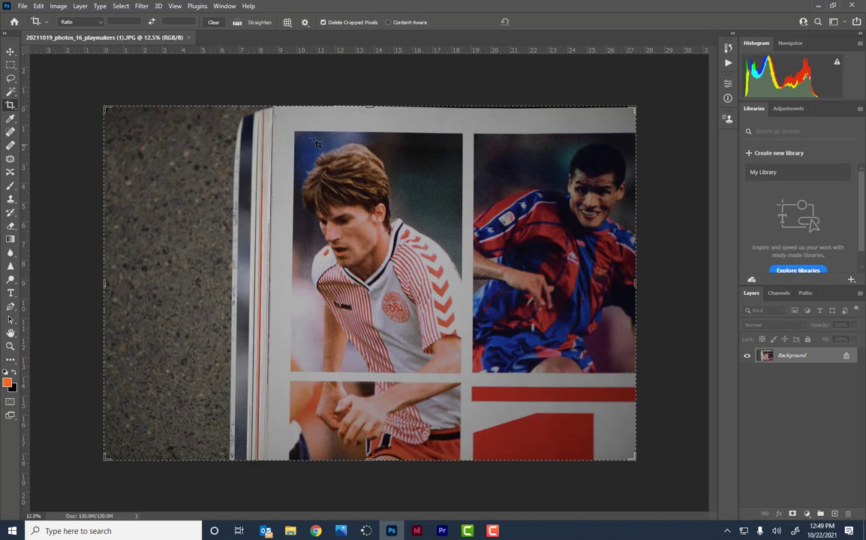
key(alt+Tab)
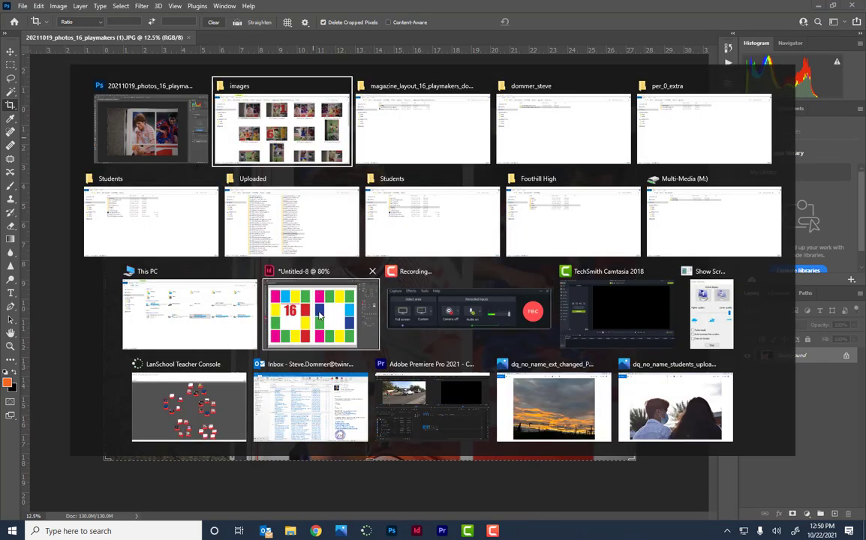
click(318, 315)
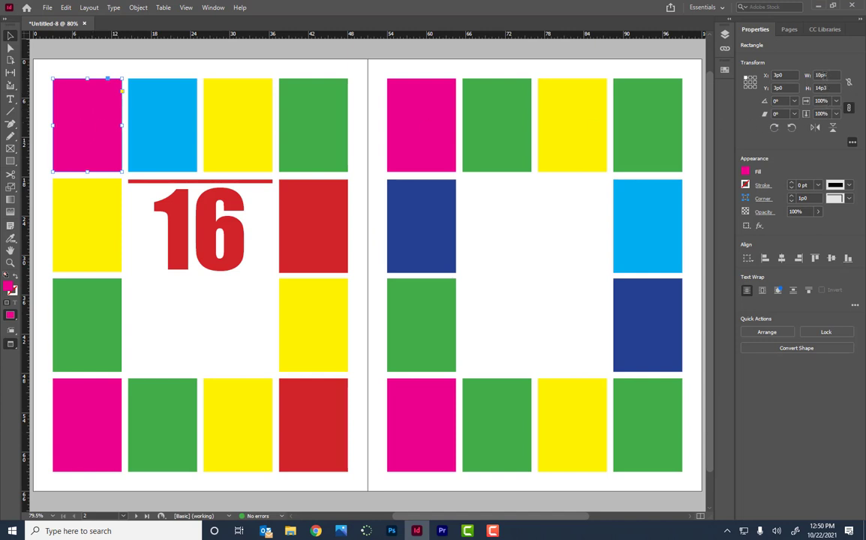
key(alt+Tab)
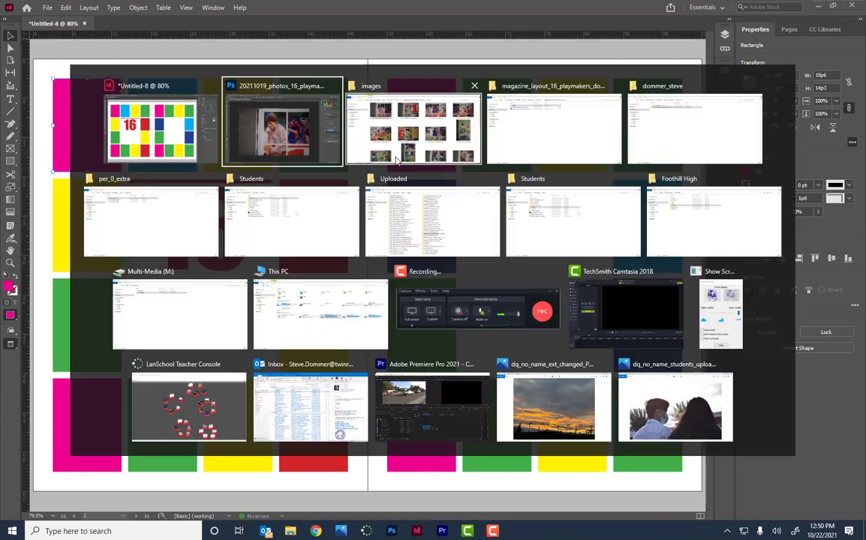
click(285, 116)
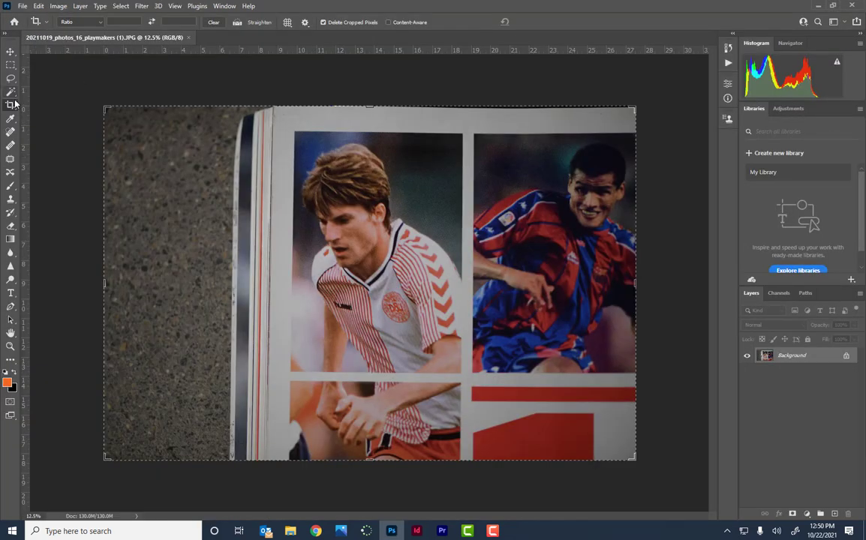
- Crop the photo around the player in the striped shirt using W x H x Resolution at 11 pica by 15 pica and 300 px/in
click(82, 23)
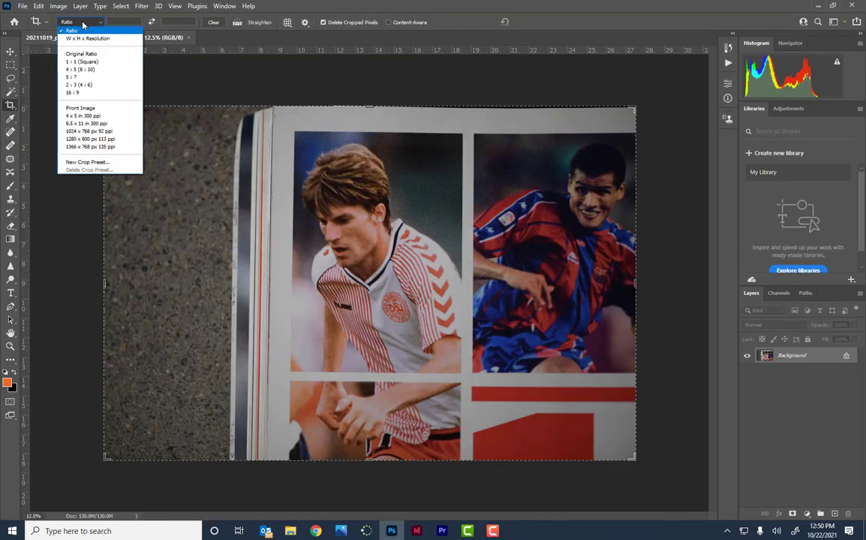
click(93, 39)
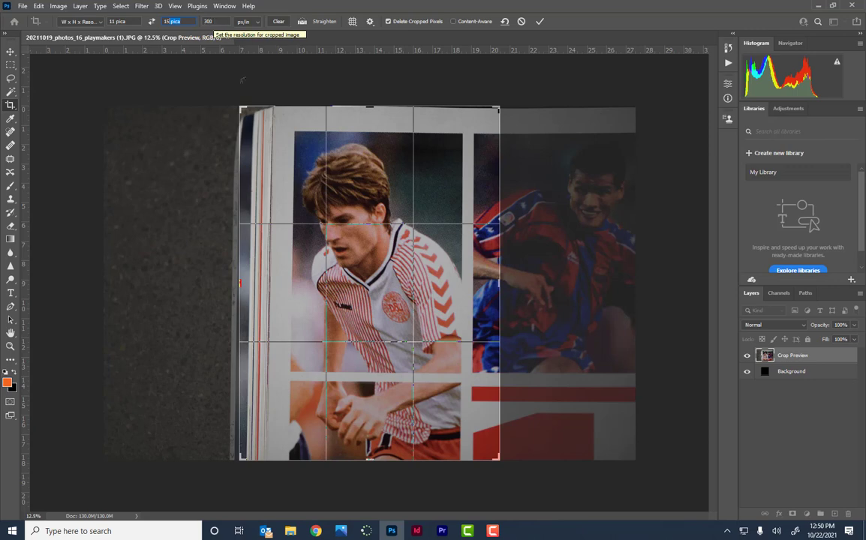
drag(246, 111, 270, 115)
drag(495, 117, 494, 115)
drag(465, 150, 465, 150)
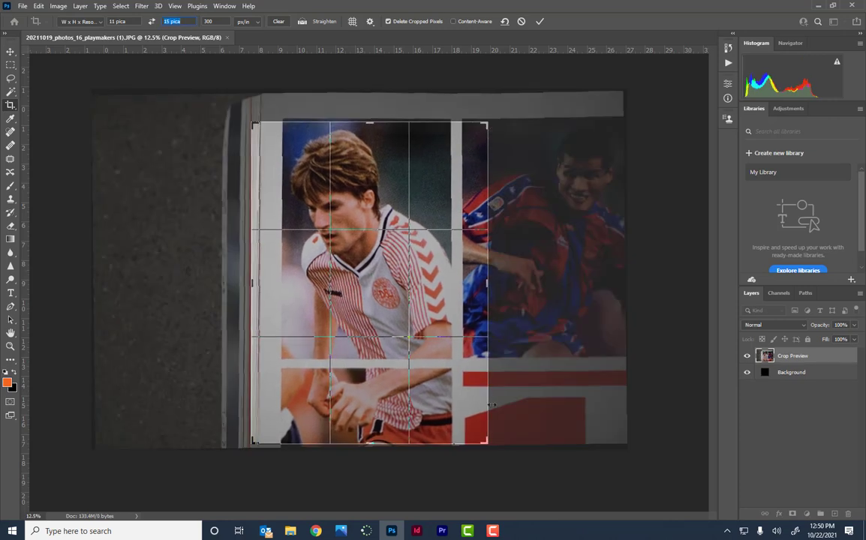
drag(483, 442, 455, 399)
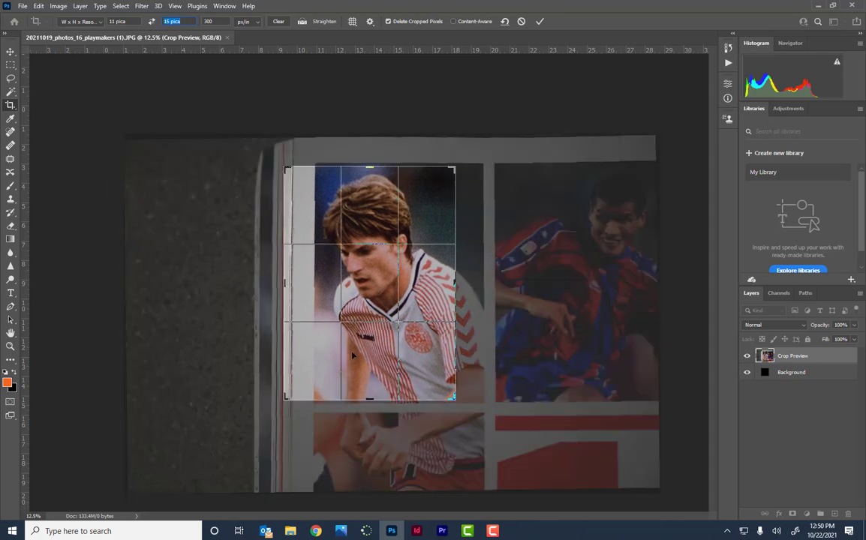
drag(352, 356, 325, 355)
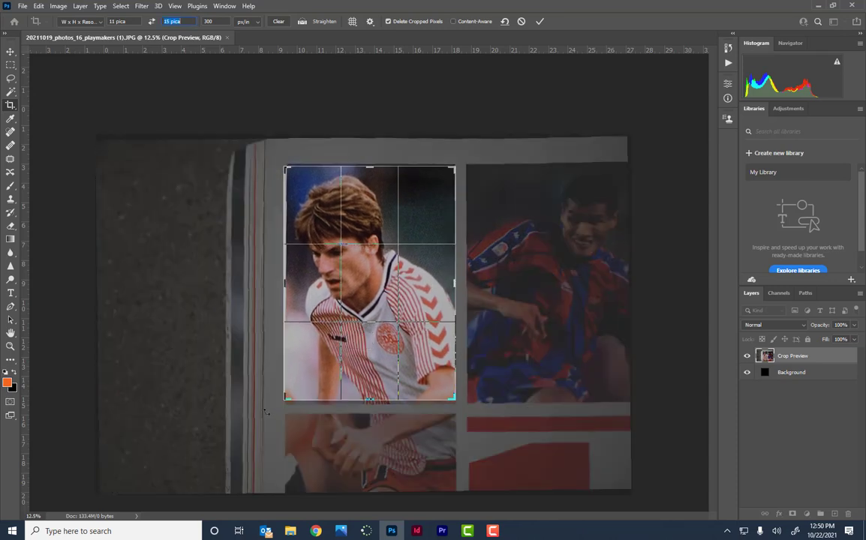
drag(287, 397, 288, 396)
drag(367, 377, 369, 367)
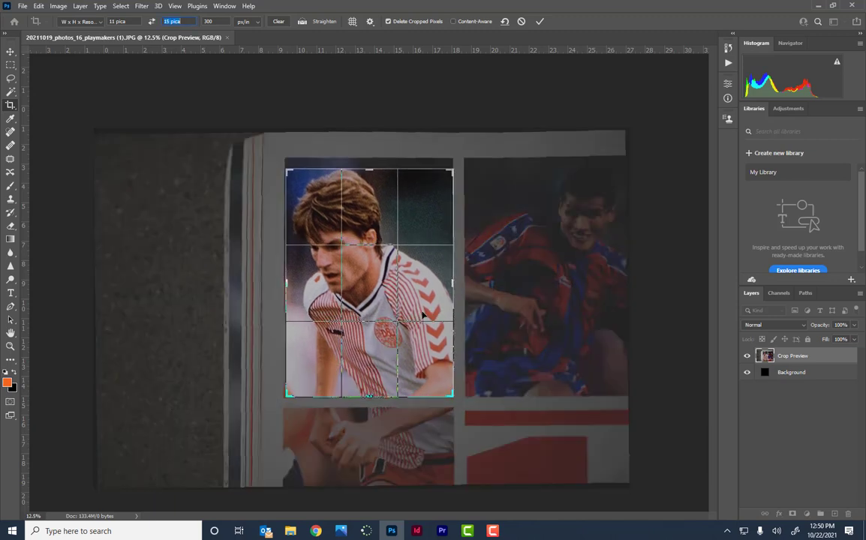
click(540, 23)
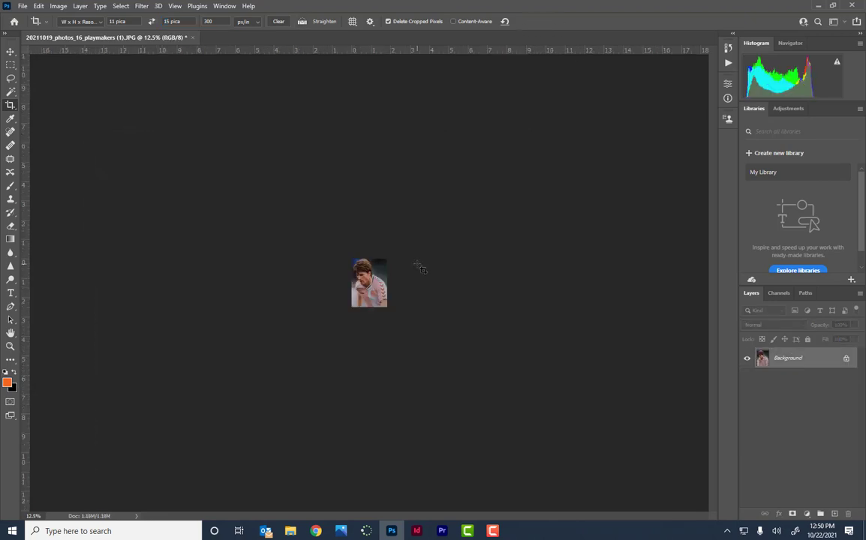
- Save the cropped photo in the images folder as JPEG 20211019_photos_16_playmakers (1)_edit at quality 12 Maximum, and close it
click(22, 6)
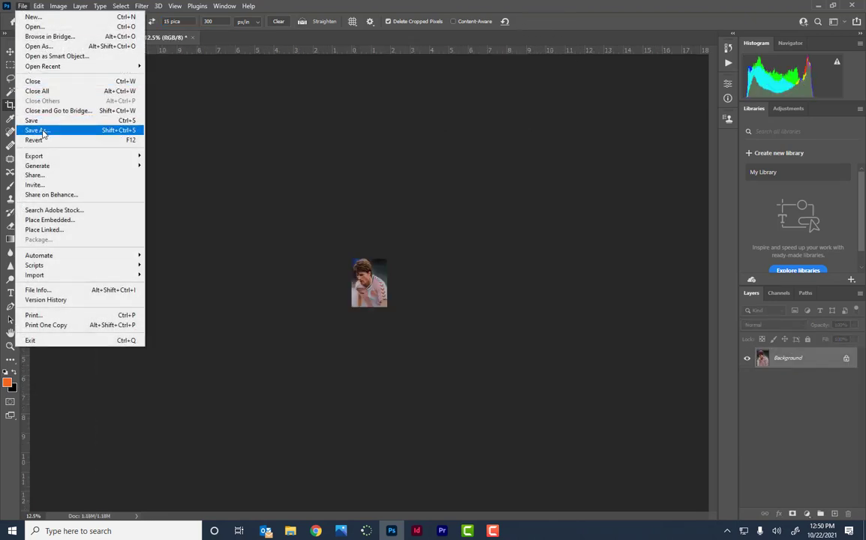
click(41, 130)
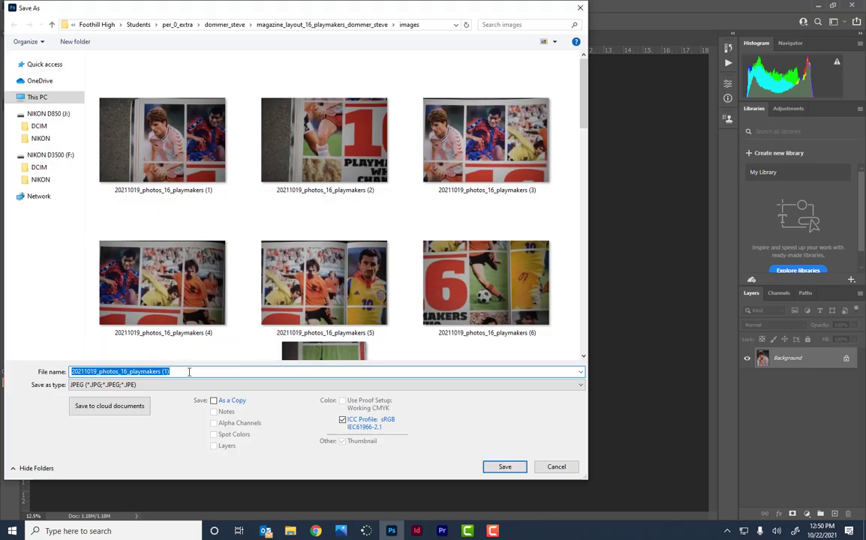
click(189, 371)
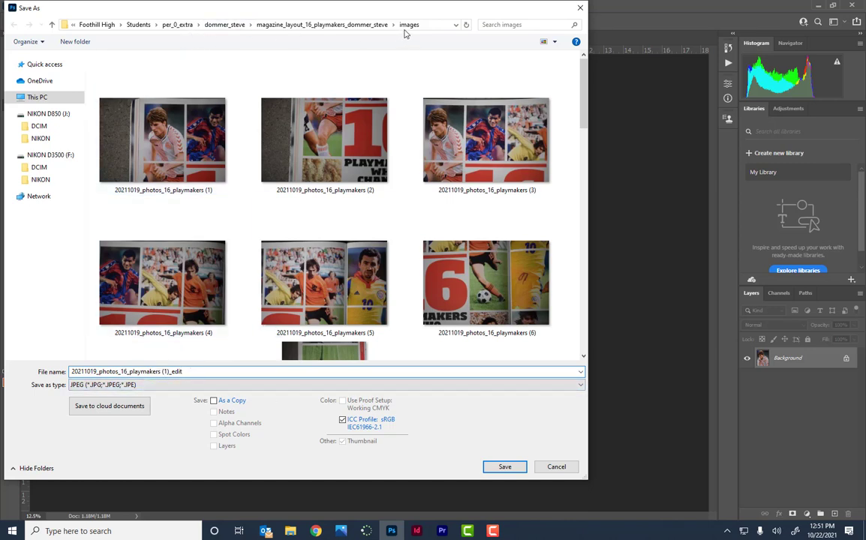
click(505, 466)
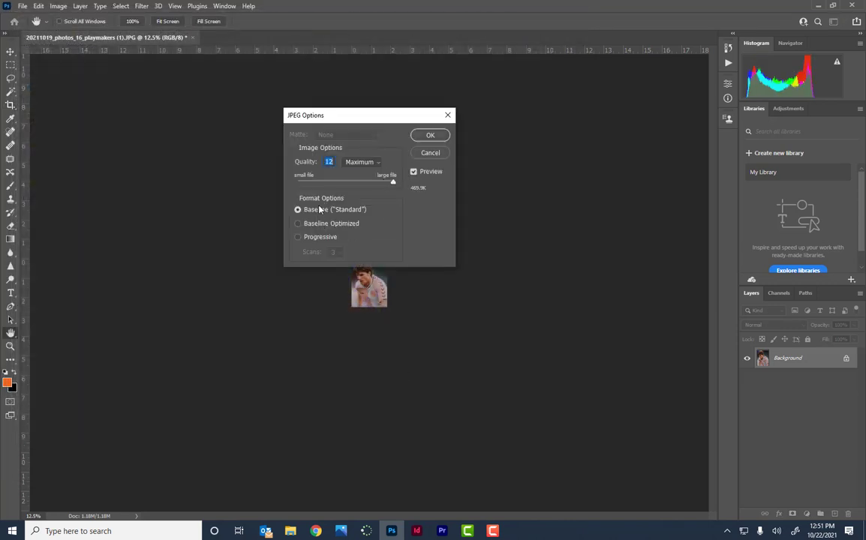
click(432, 138)
key(c)
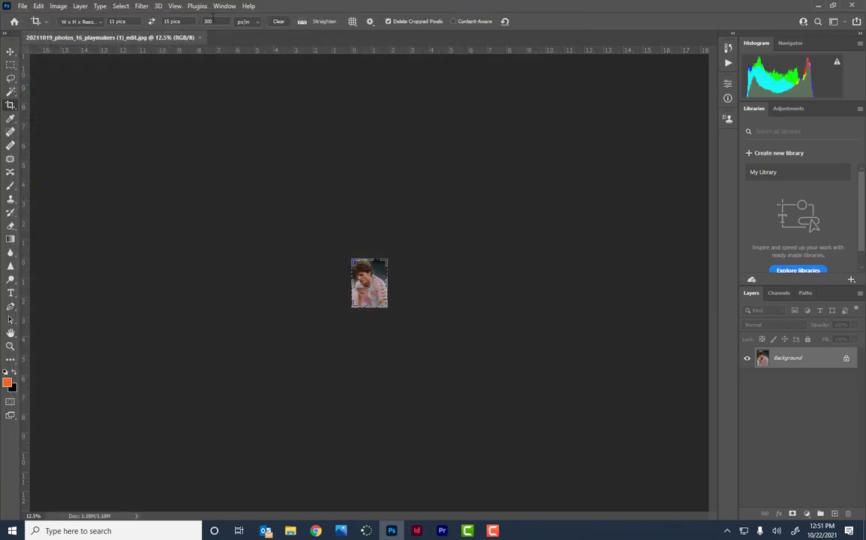
click(201, 39)
- Switch to the InDesign layout and clear the selection
key(super+Tab)
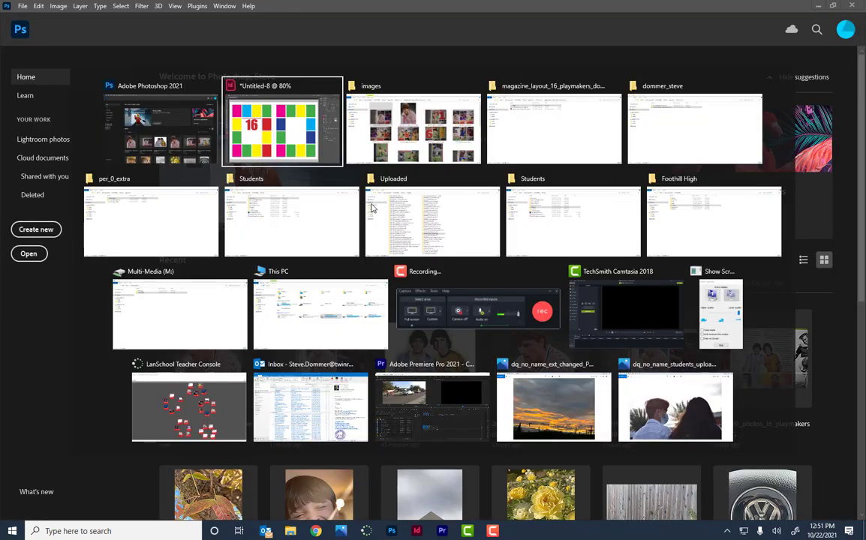
click(282, 131)
click(170, 68)
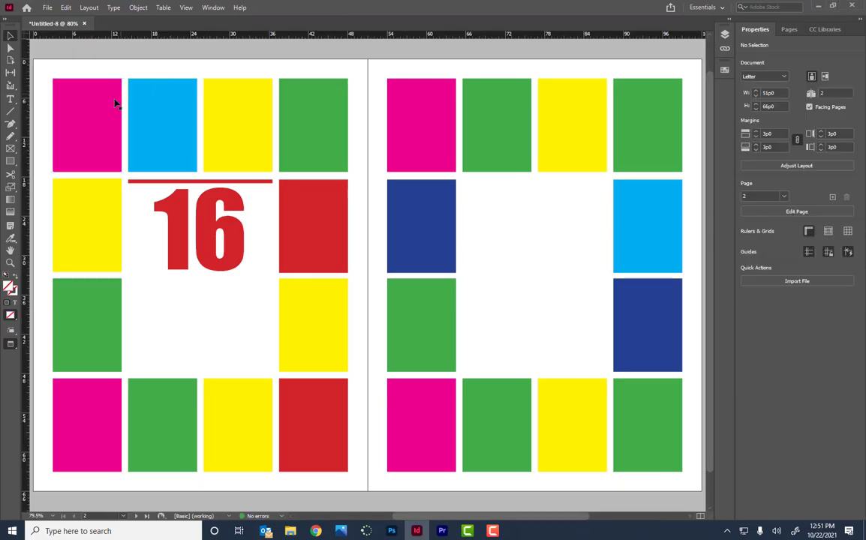
click(107, 108)
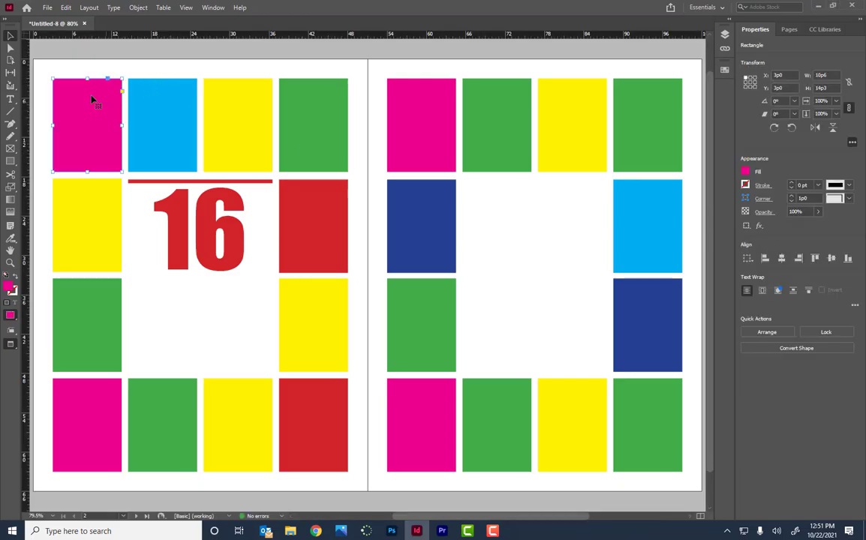
click(47, 8)
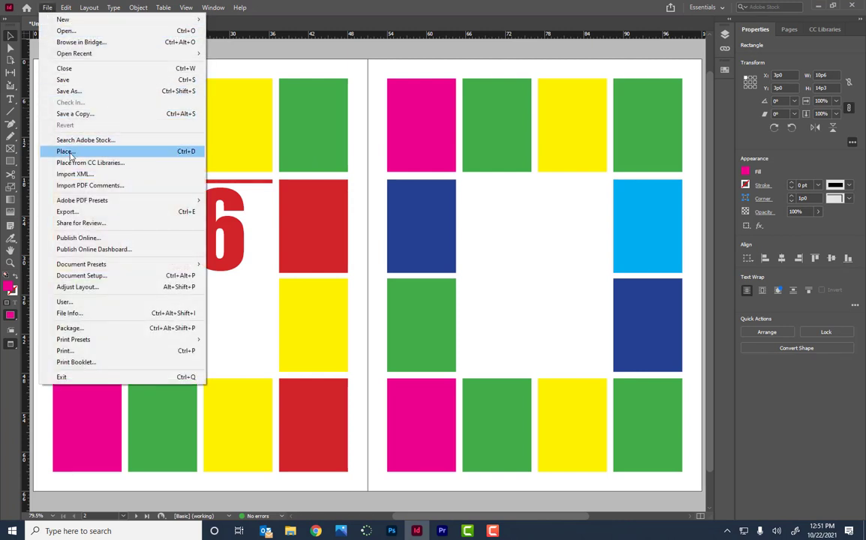
click(233, 74)
click(238, 75)
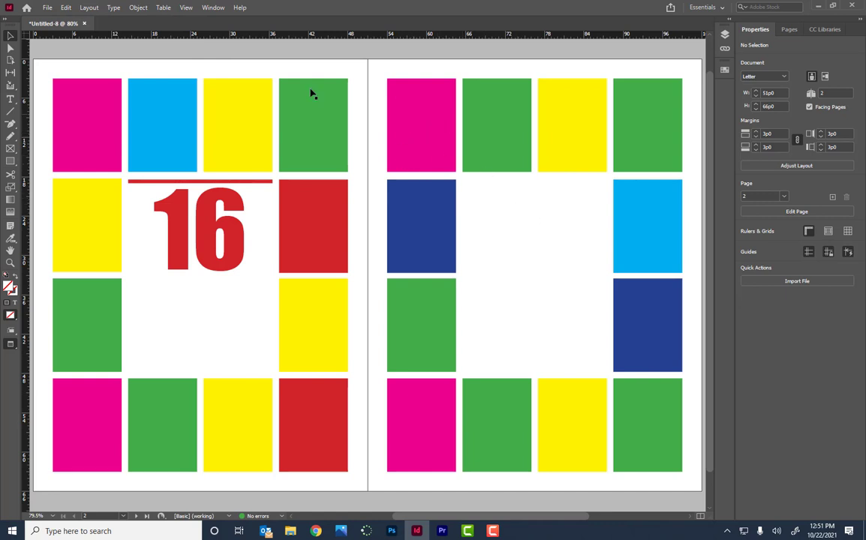
- Start placing an image into the magenta rectangle at the left page's upper-left corner, browsing to the magazine project's images folder in per_0_extra
click(105, 103)
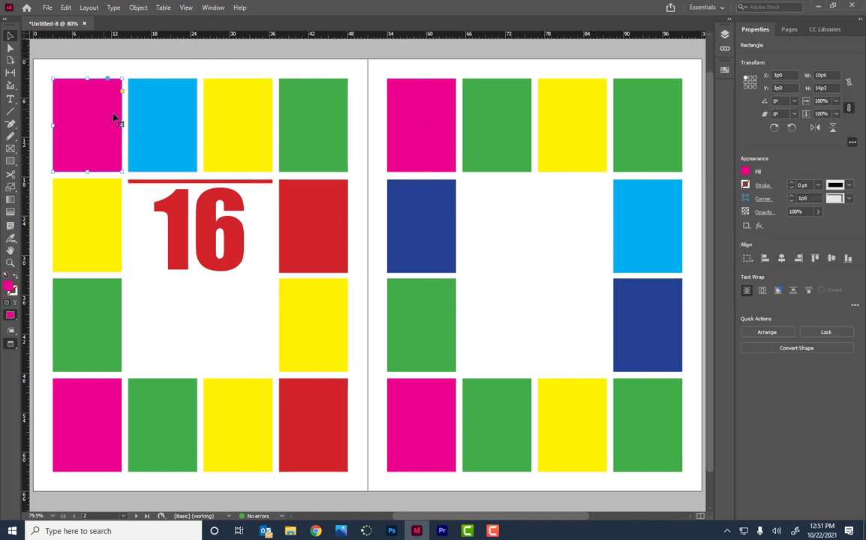
click(47, 9)
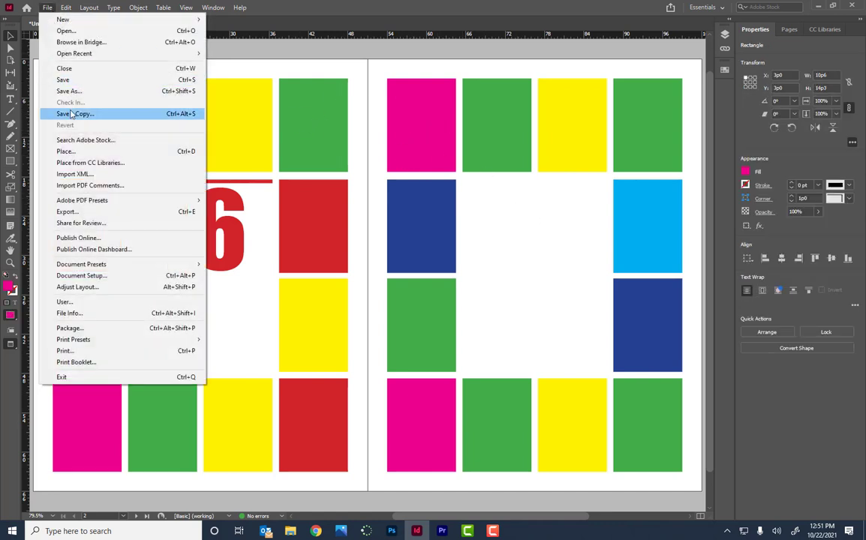
click(75, 152)
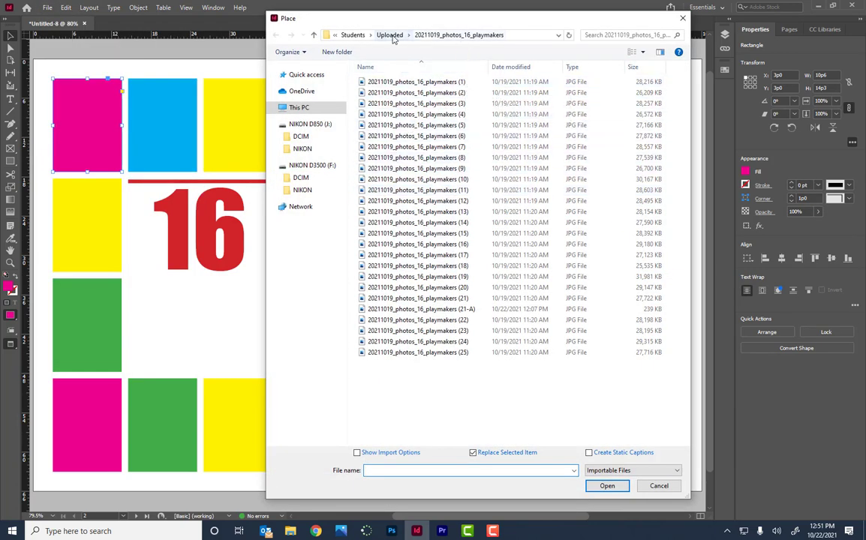
click(365, 35)
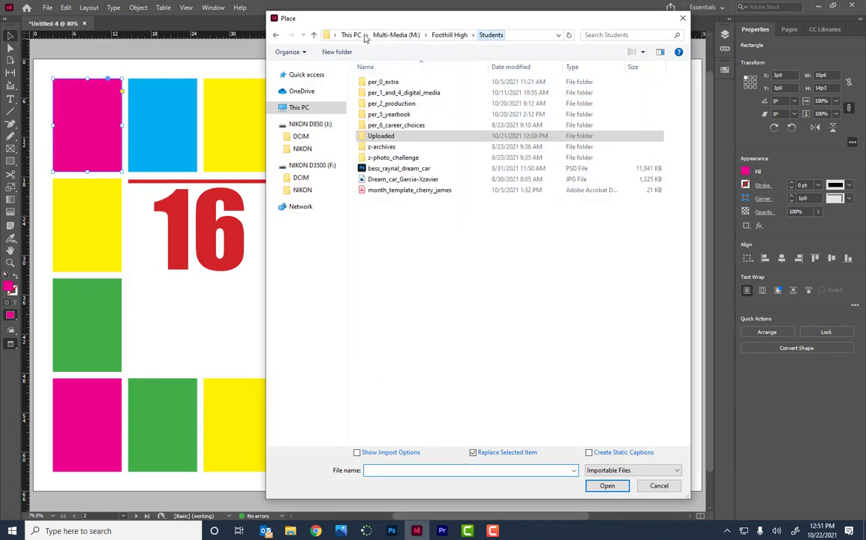
double_click(381, 82)
double_click(388, 82)
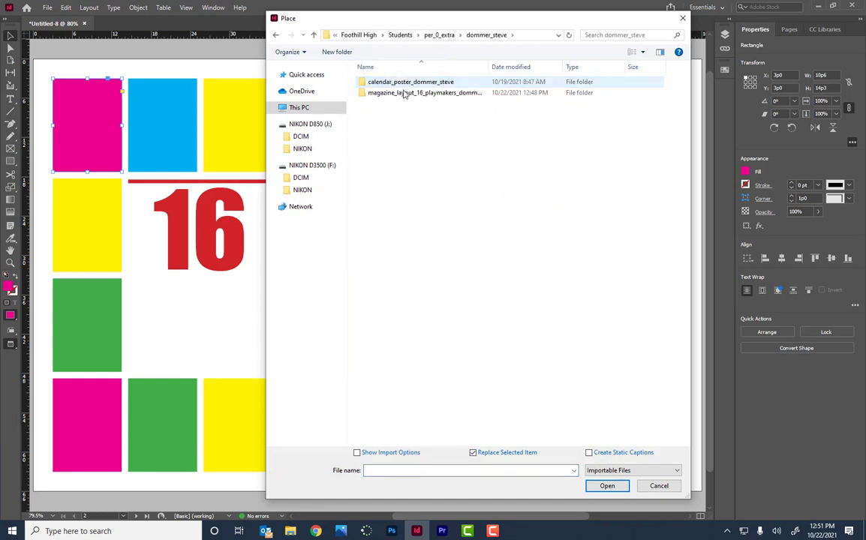
double_click(403, 93)
double_click(376, 83)
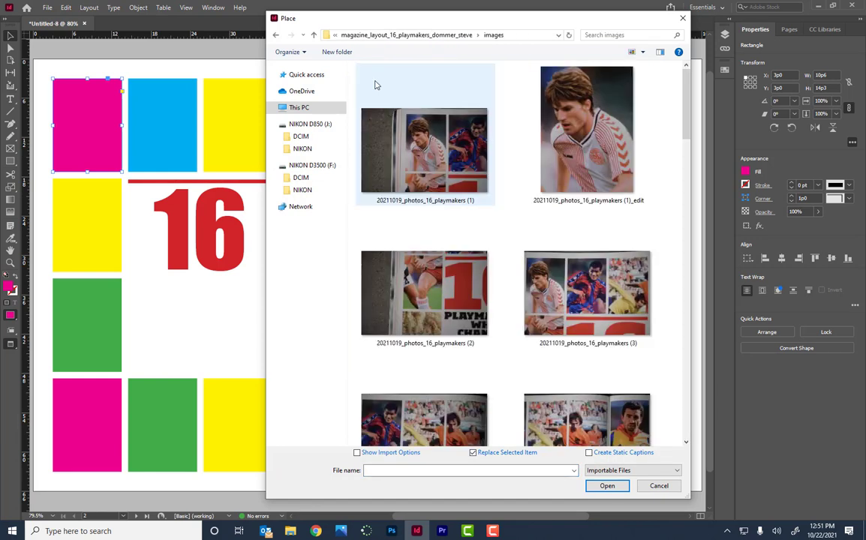
- Show the images in detail view sorted newest first, and place 20211019_photos_16_playmakers (1)_edit into the selected rectangle
right_click(664, 222)
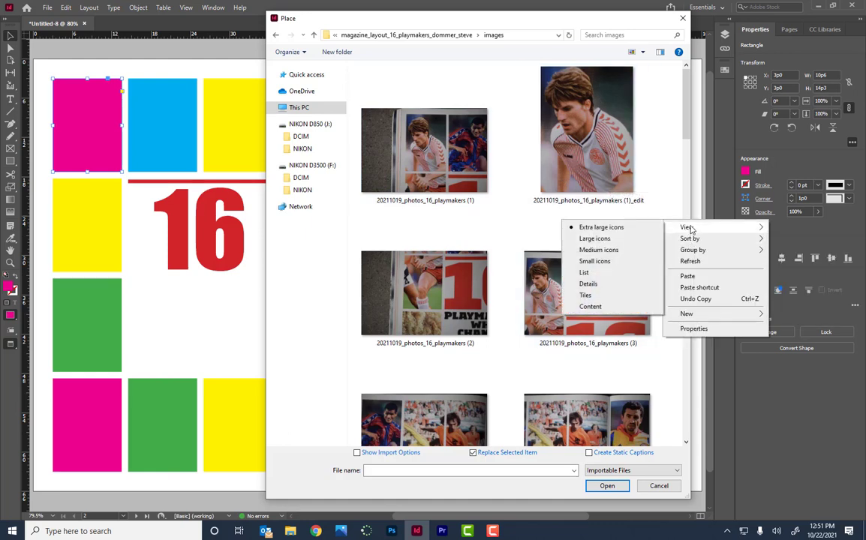
click(588, 283)
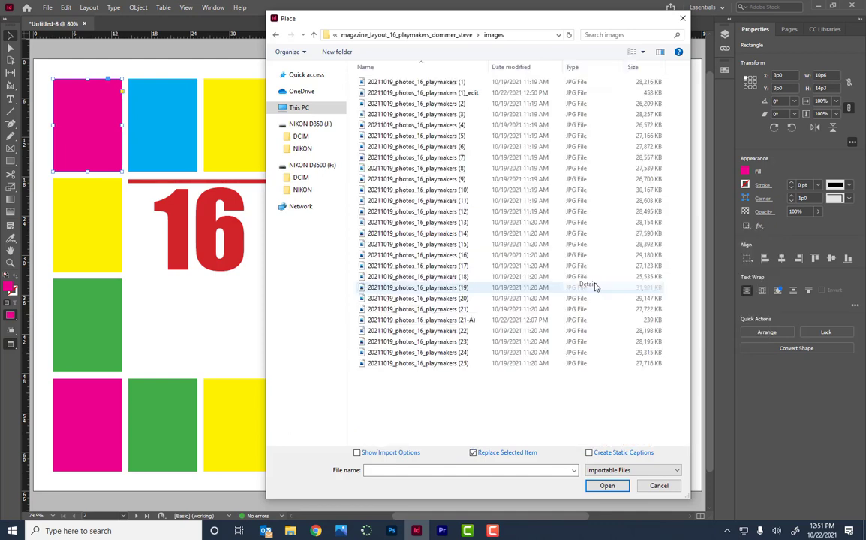
click(510, 67)
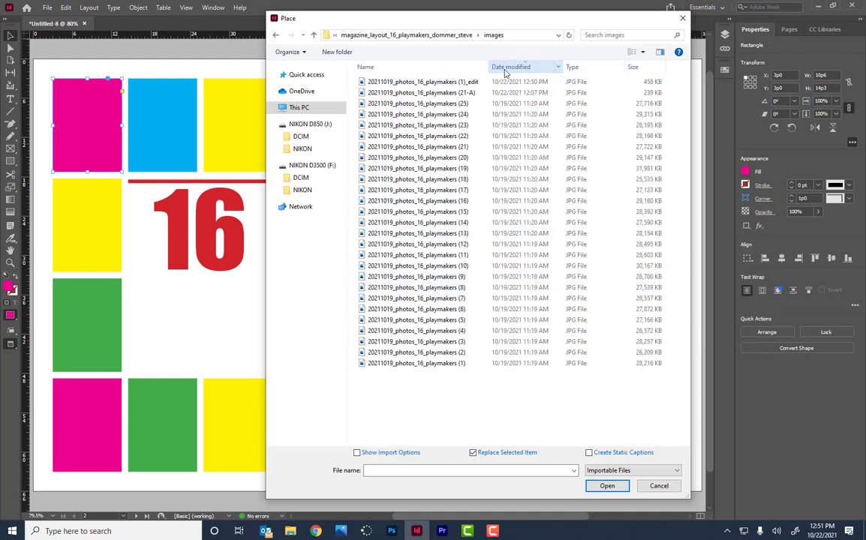
click(453, 83)
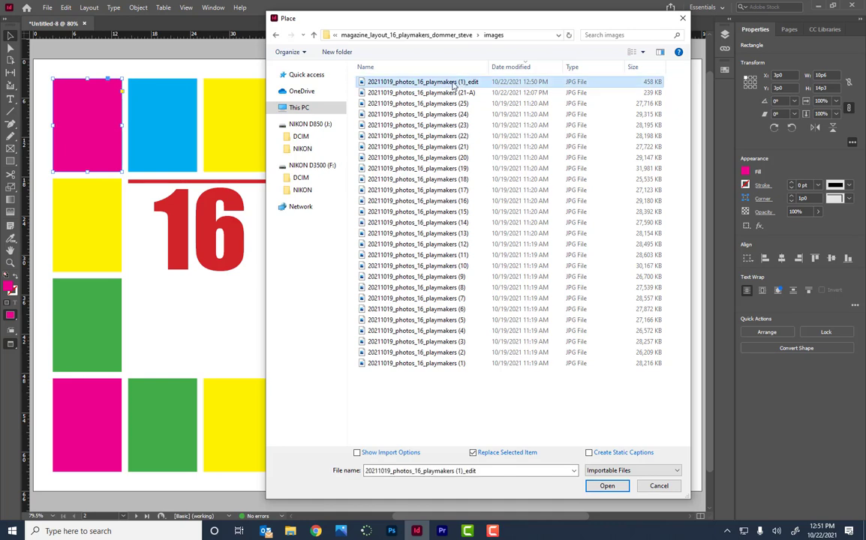
click(608, 487)
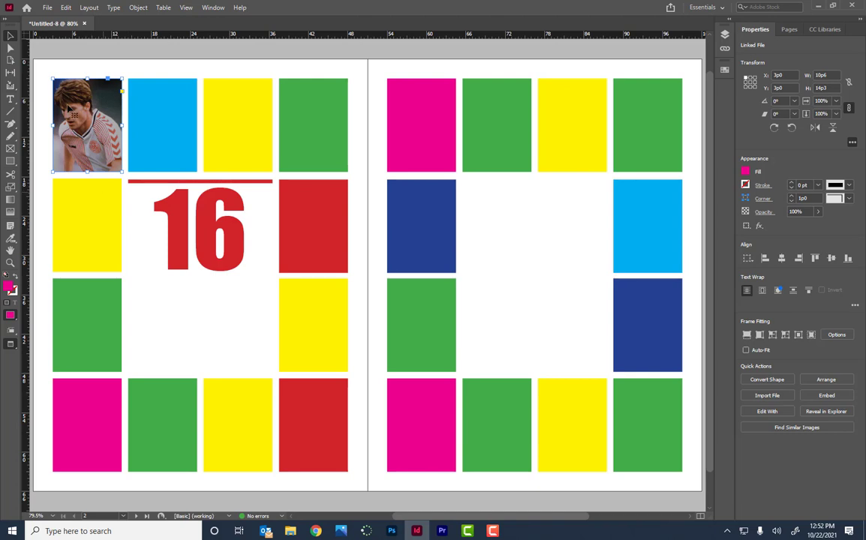
- Switch to the images folder in File Explorer and look through the remaining playmakers photos
key(alt+Tab)
key(alt+Tab)
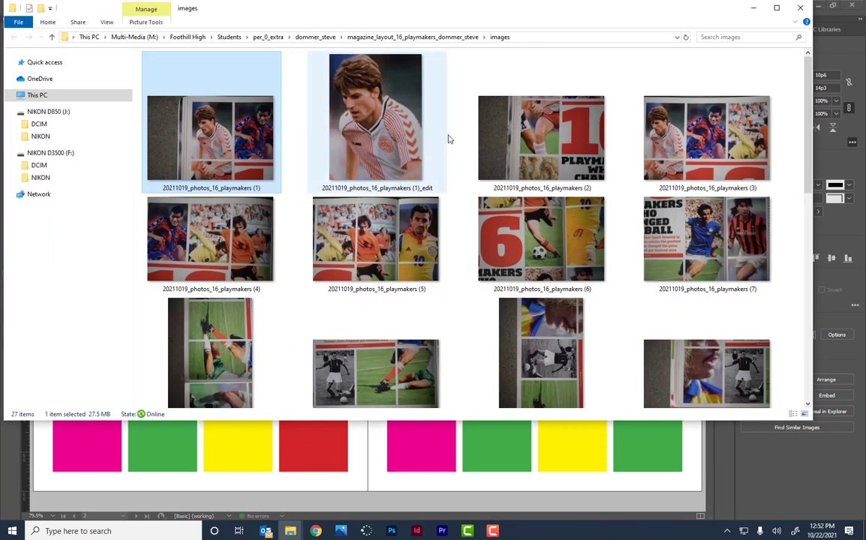
scroll(502, 183, down, 2)
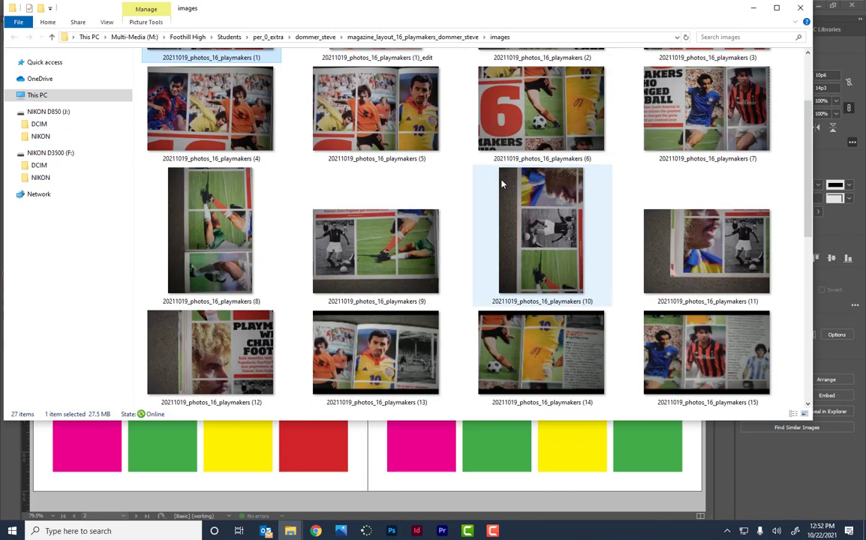
- Look through the images folder and open 20211019_photos_16_playmakers (2) in Photoshop
scroll(454, 201, down, 2)
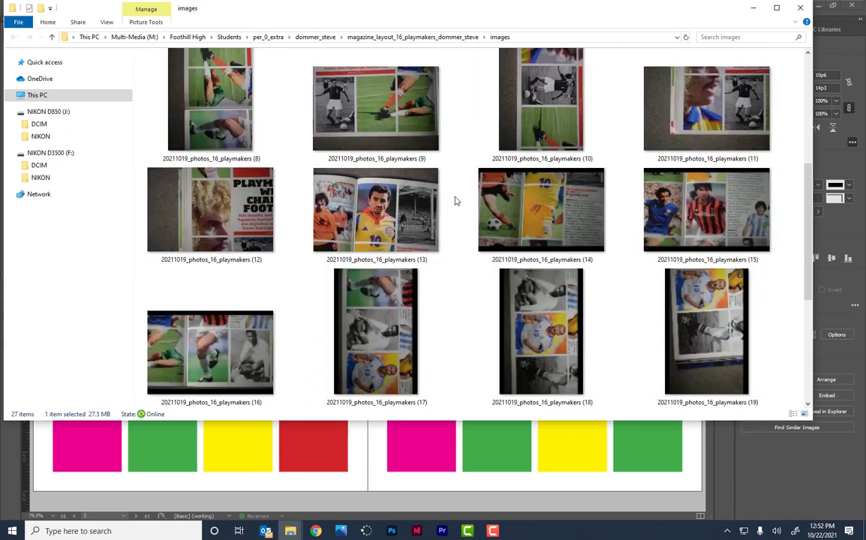
scroll(454, 201, down, 3)
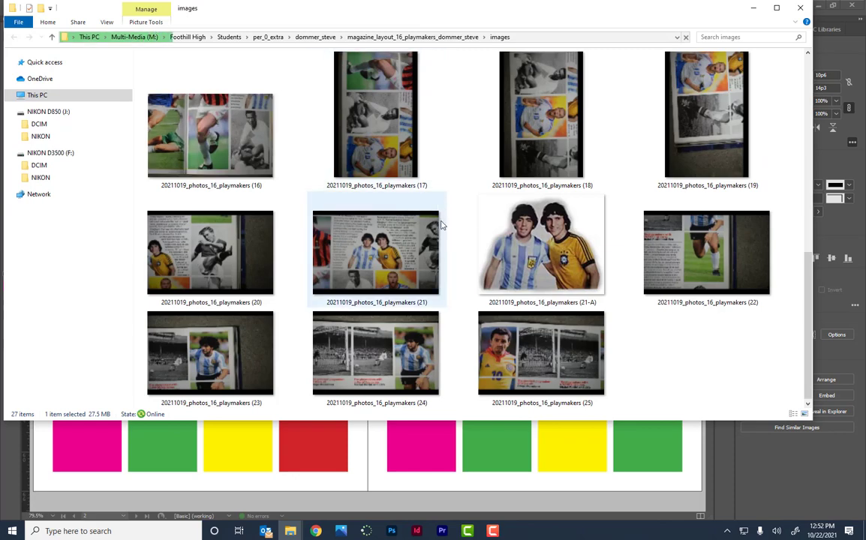
scroll(450, 225, up, 5)
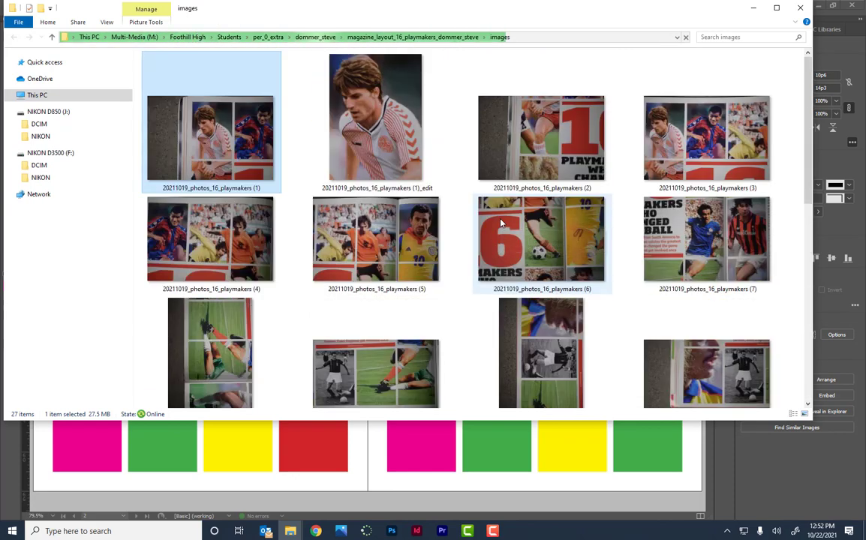
click(548, 138)
right_click(548, 136)
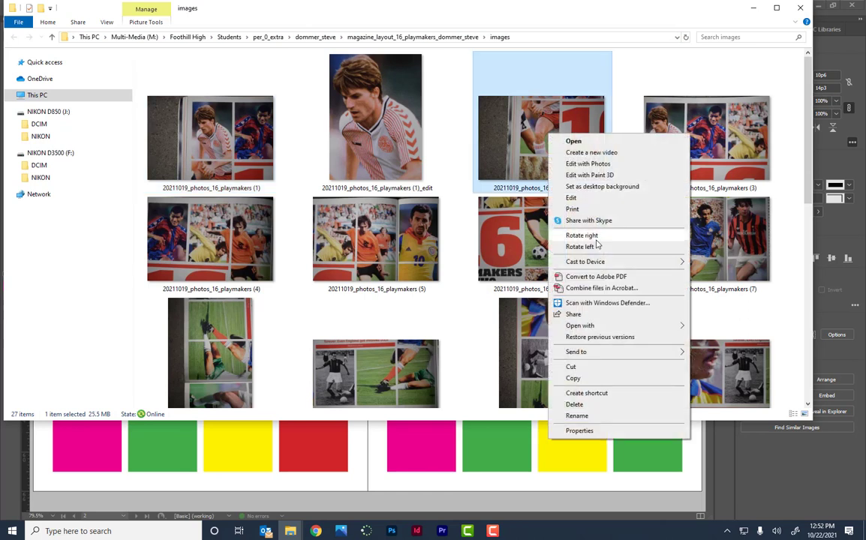
mouse_move(600, 326)
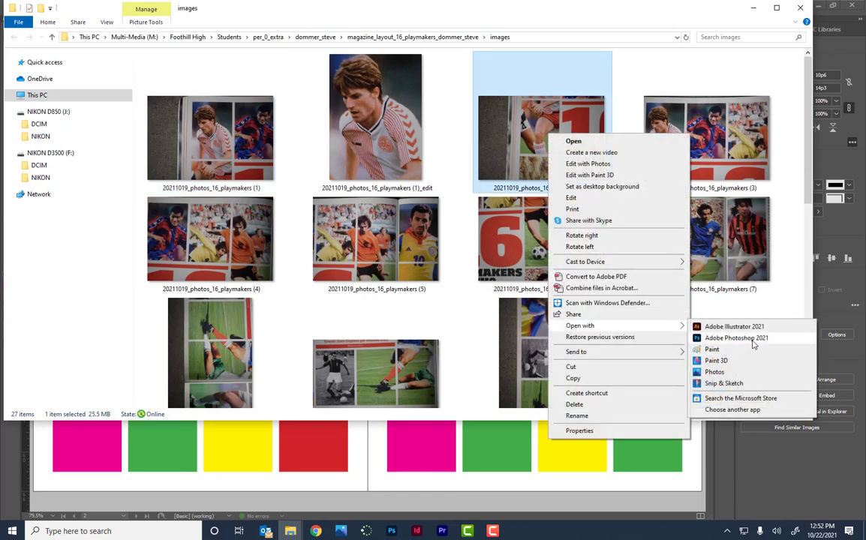
click(699, 341)
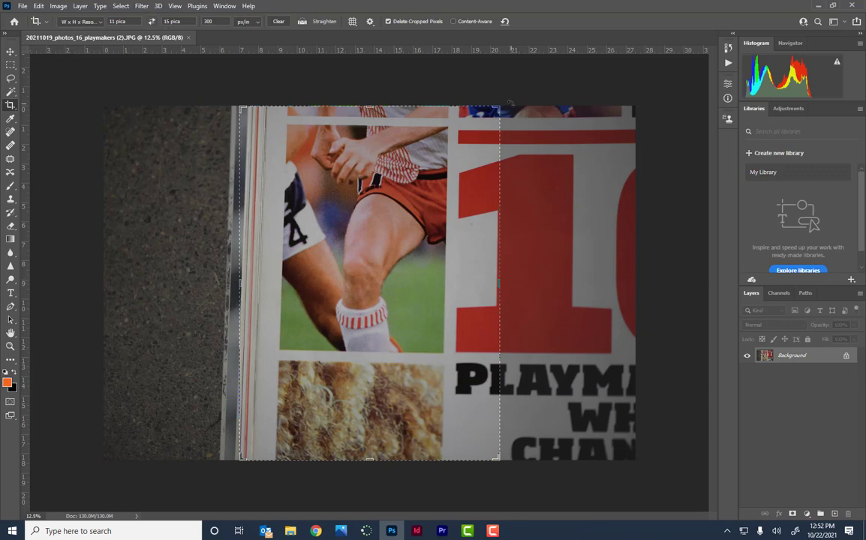
- Crop the photo at 11 by 15 pica and 300 px/in to the player in red shorts, straightened to the picture's edges
drag(508, 103, 471, 144)
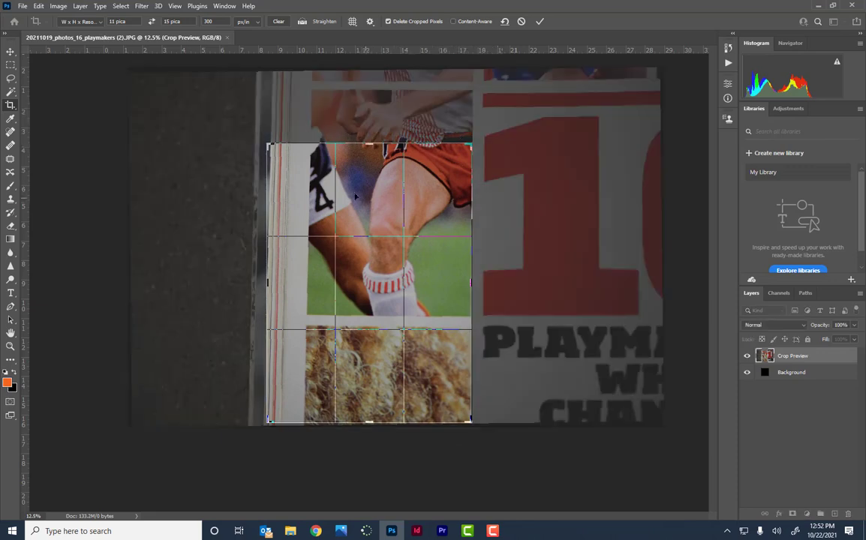
drag(268, 422, 290, 391)
drag(360, 362, 361, 421)
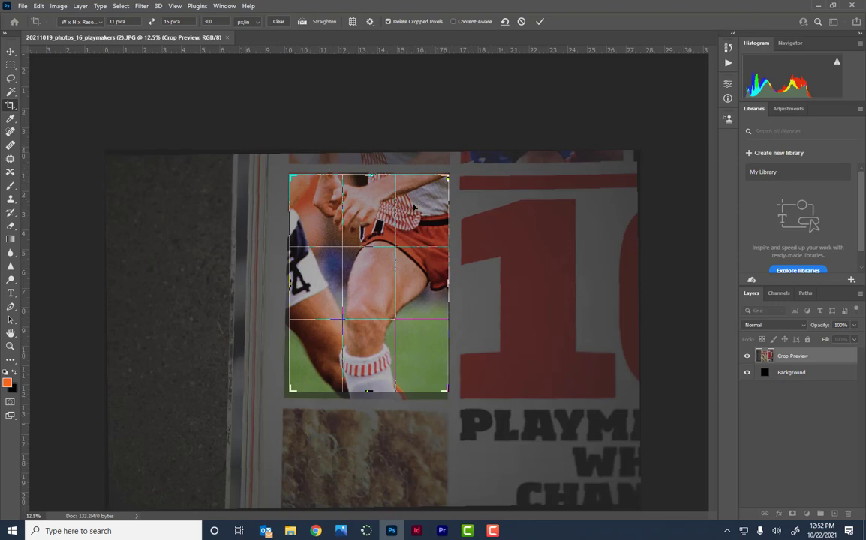
drag(459, 168, 397, 213)
key(Return)
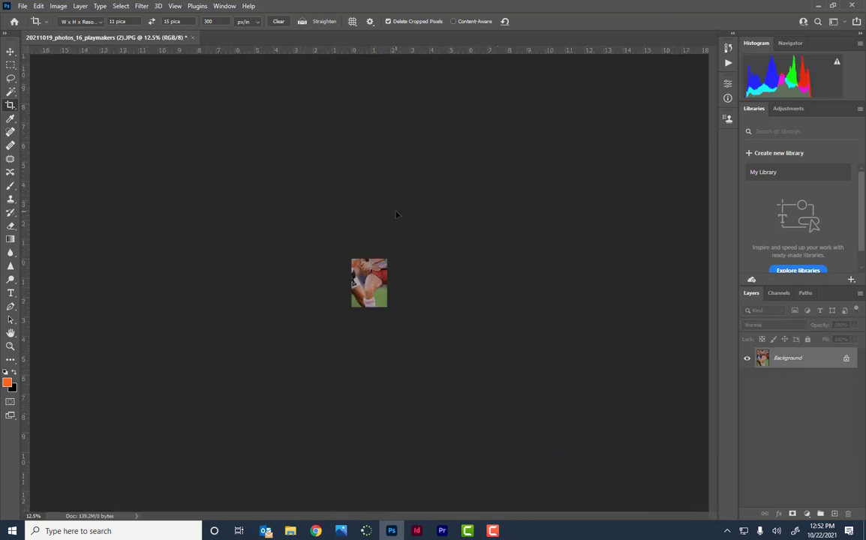
- Save the cropped photo as JPEG 20211019_photos_16_playmakers (2)_edit in the images folder at maximum quality 12, and close it
click(22, 6)
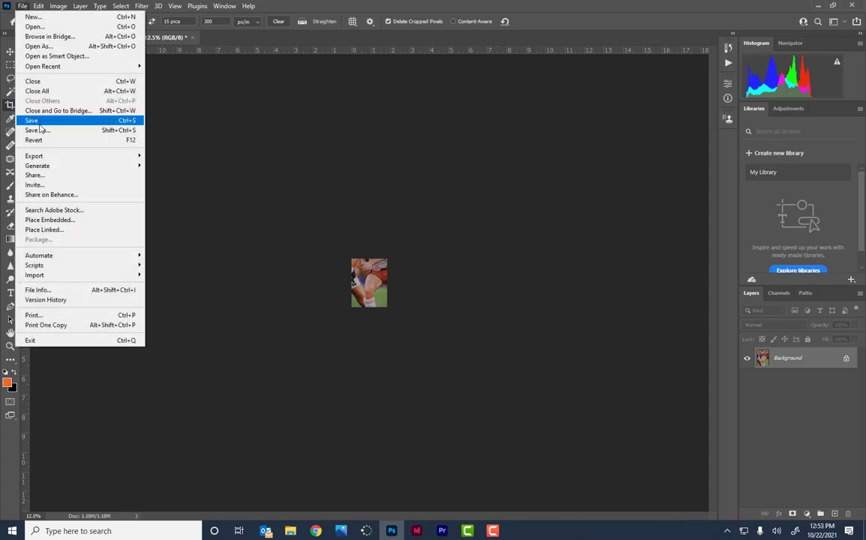
click(45, 131)
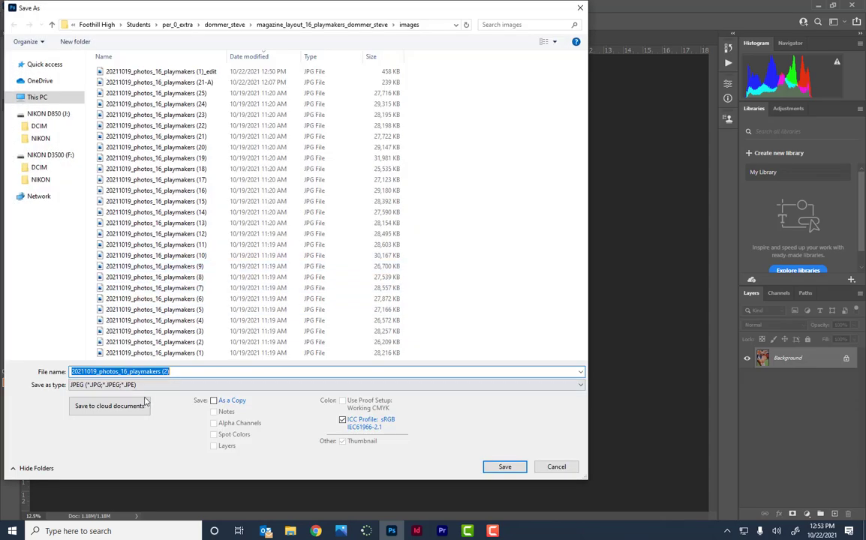
click(188, 372)
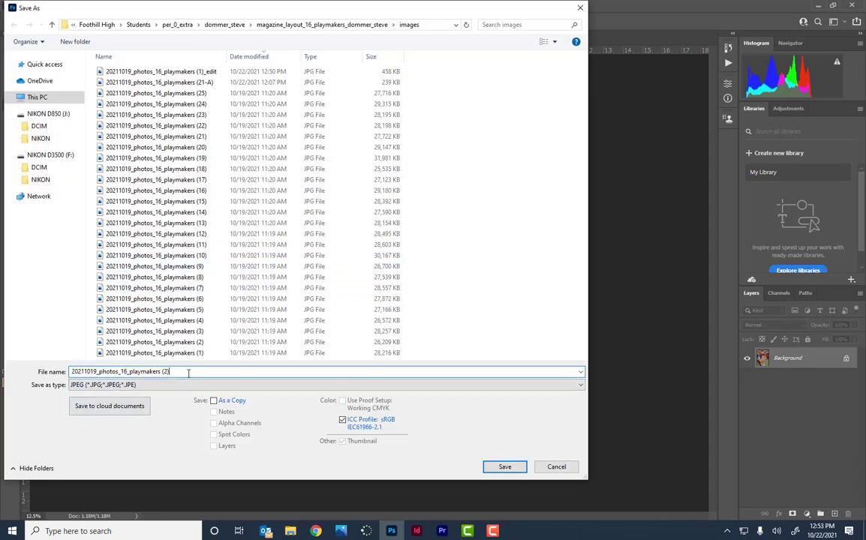
text(_edi)
key(Return)
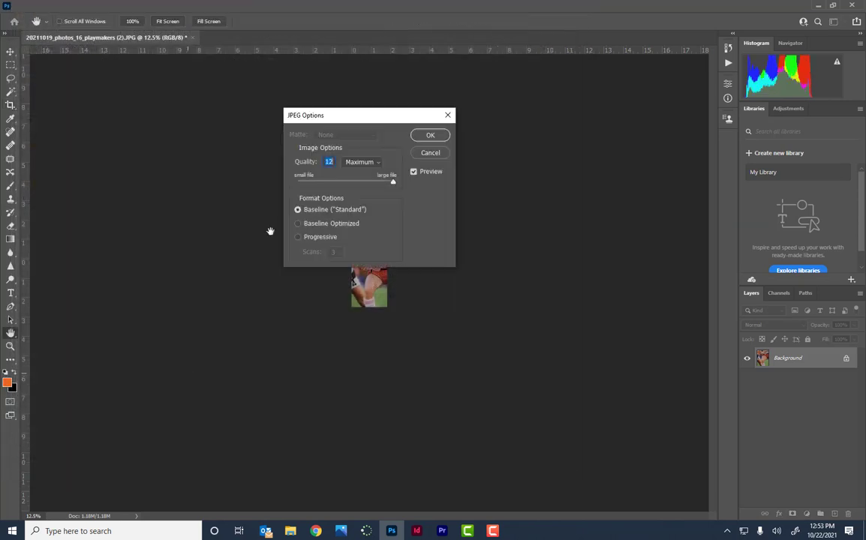
click(429, 136)
key(c)
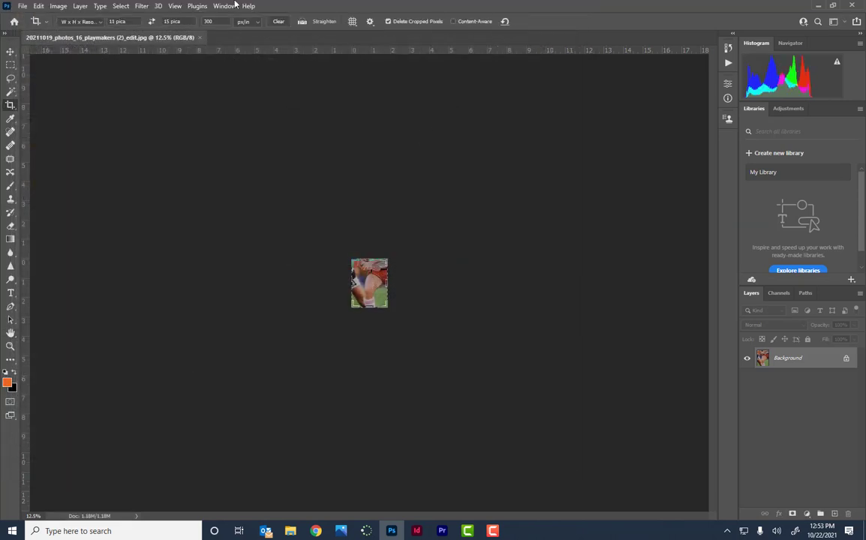
click(201, 38)
- Switch to the InDesign magazine layout
key(alt+Tab)
key(alt+Tab)
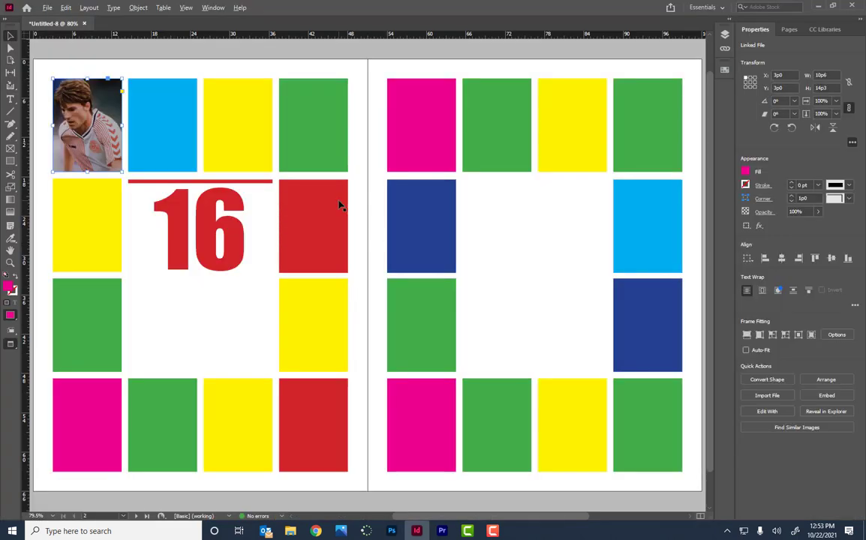
key(alt+Tab)
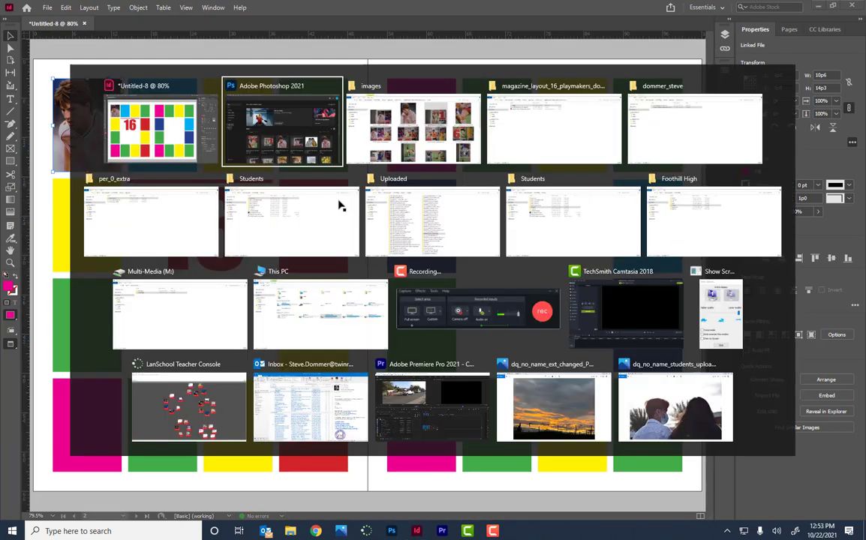
key(alt+Tab)
key(alt+Tab)
key(alt+Tab)
key(alt+Tab)
key(alt+Tab)
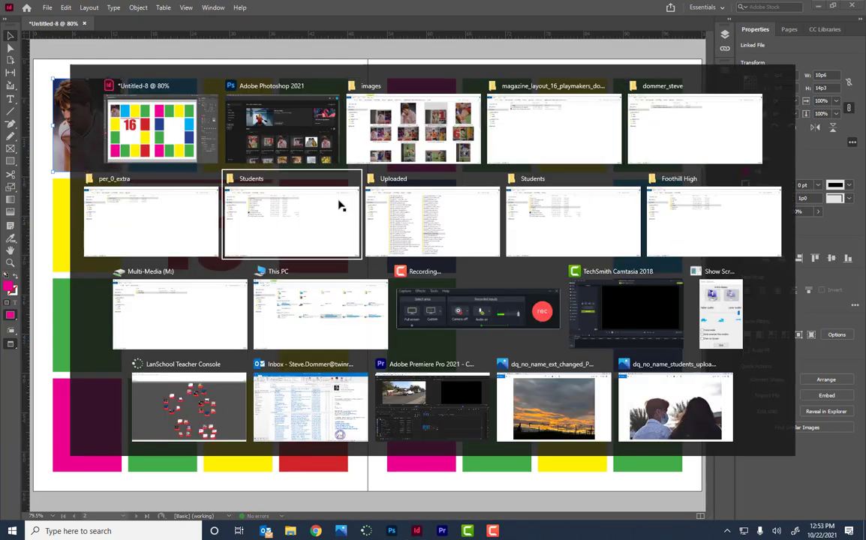
key(alt+Tab)
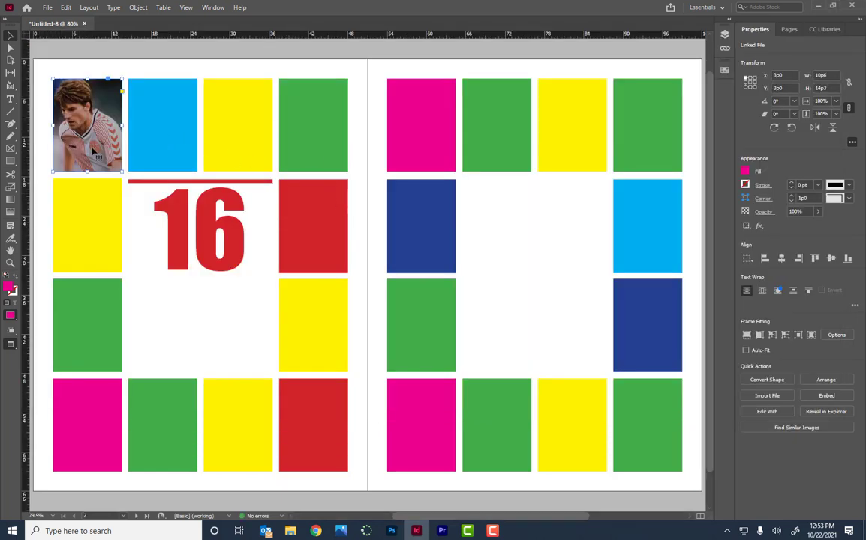
- Place 20211019_photos_16_playmakers (2)_edit into the yellow rectangle directly below the first placed photo on the left page
click(107, 223)
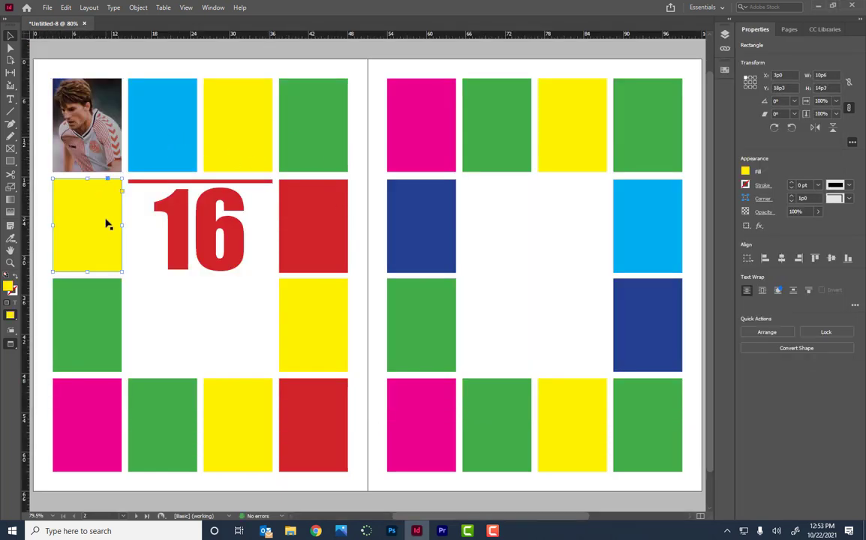
click(46, 7)
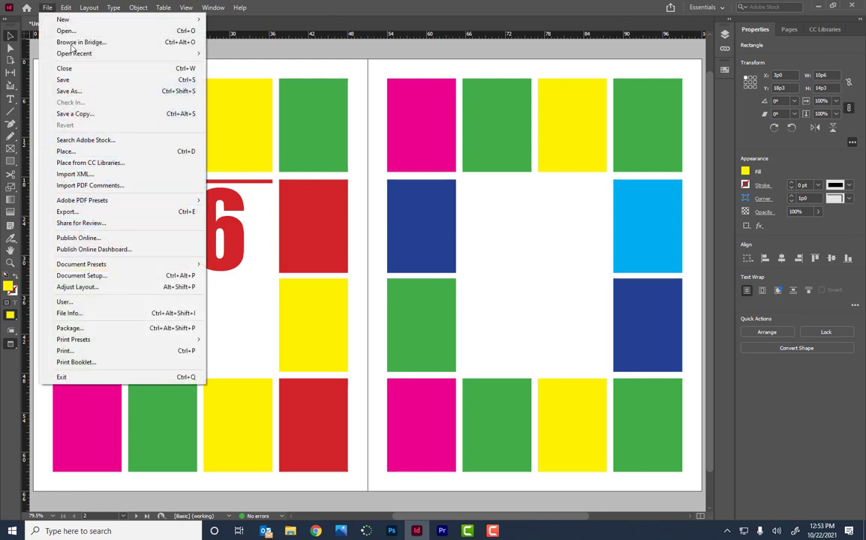
mouse_move(66, 8)
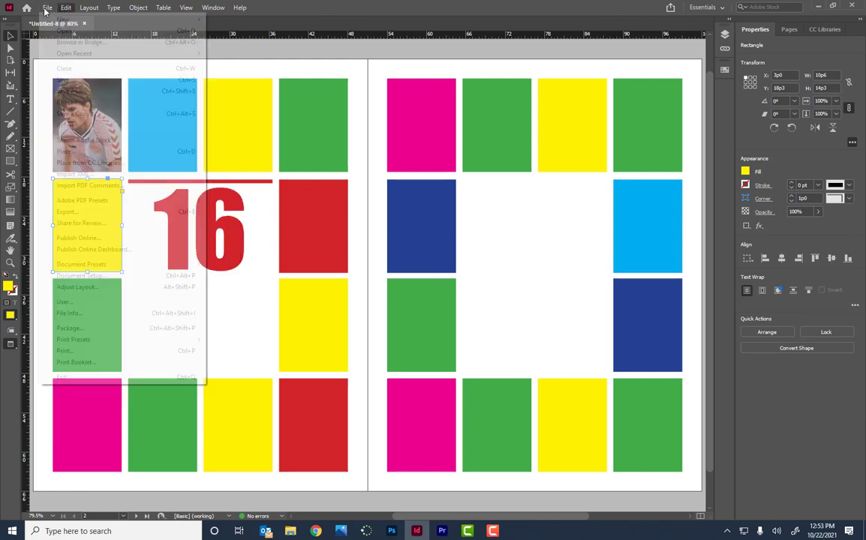
click(47, 10)
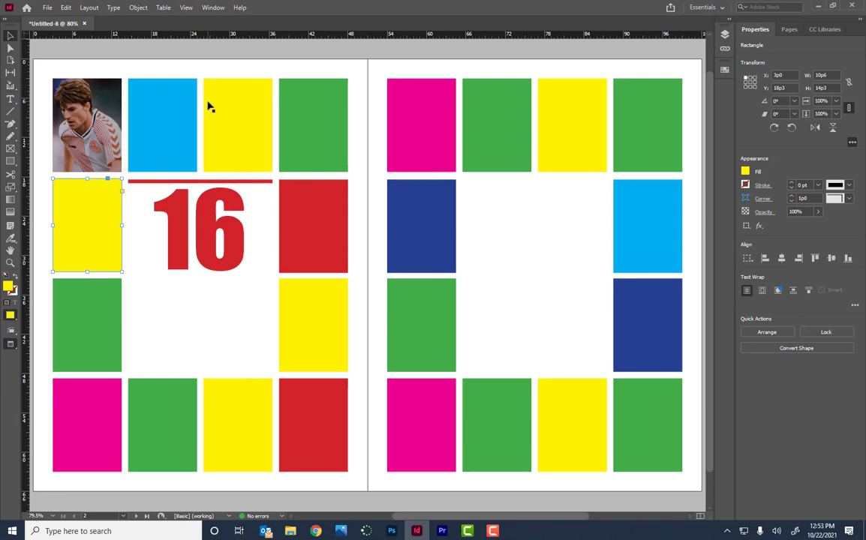
key(ctrl+d)
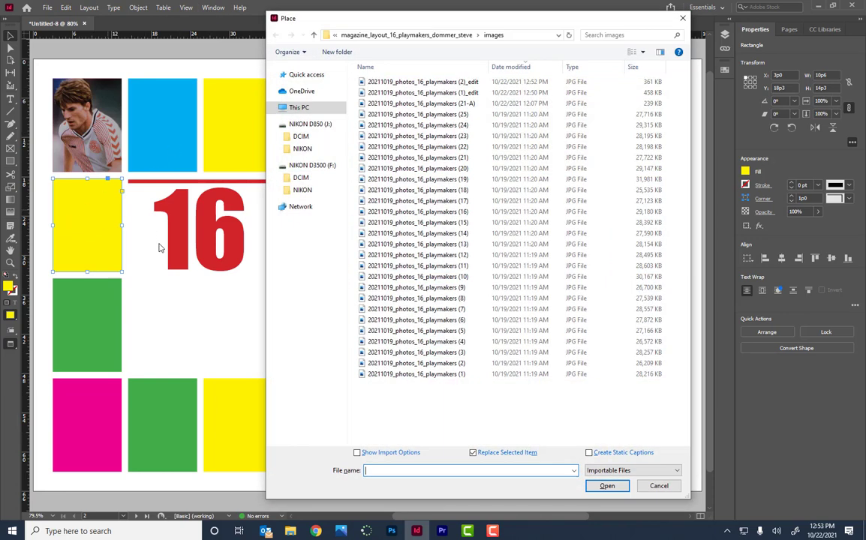
click(467, 82)
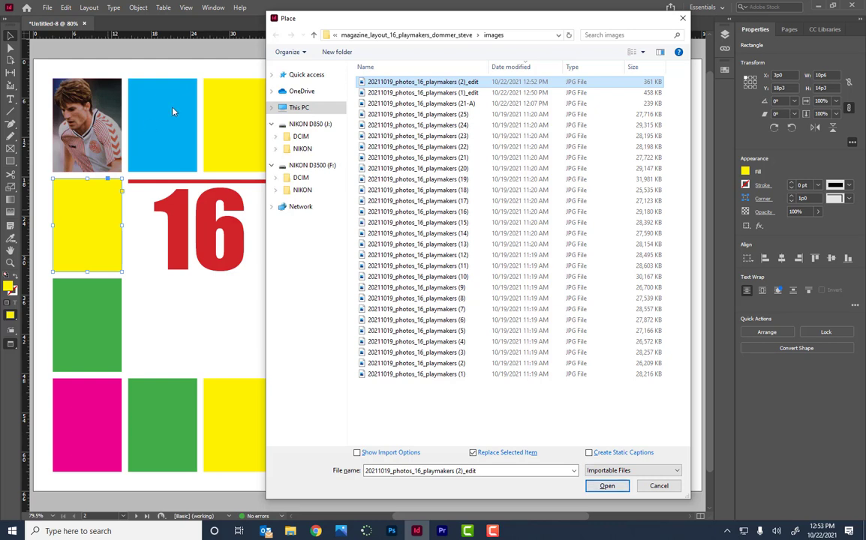
click(608, 485)
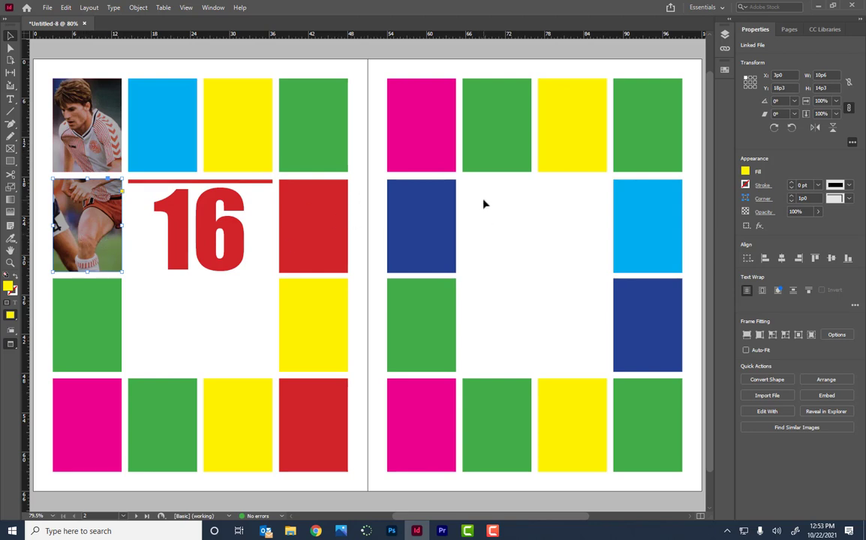
- Show the layout guides and draw a text frame about 22p0 by 29p6 in the right page's blank central area
click(11, 99)
drag(11, 343, 34, 359)
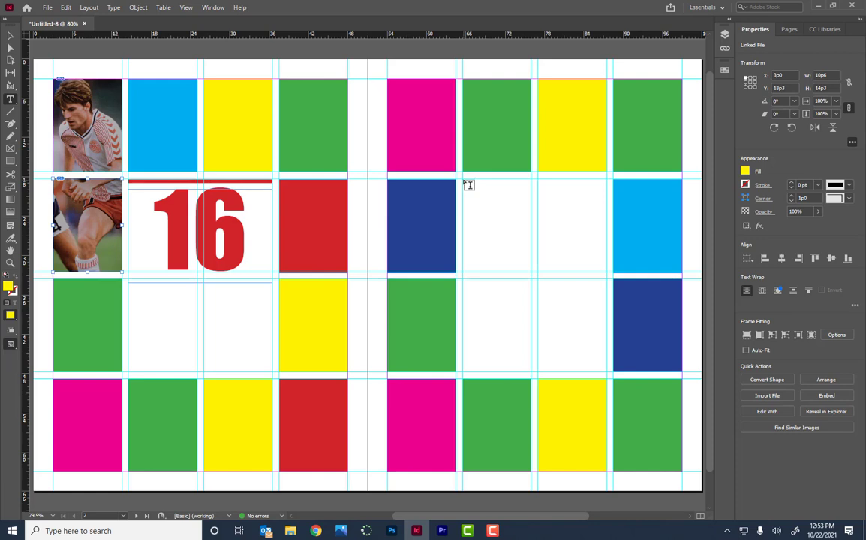
drag(468, 184, 607, 373)
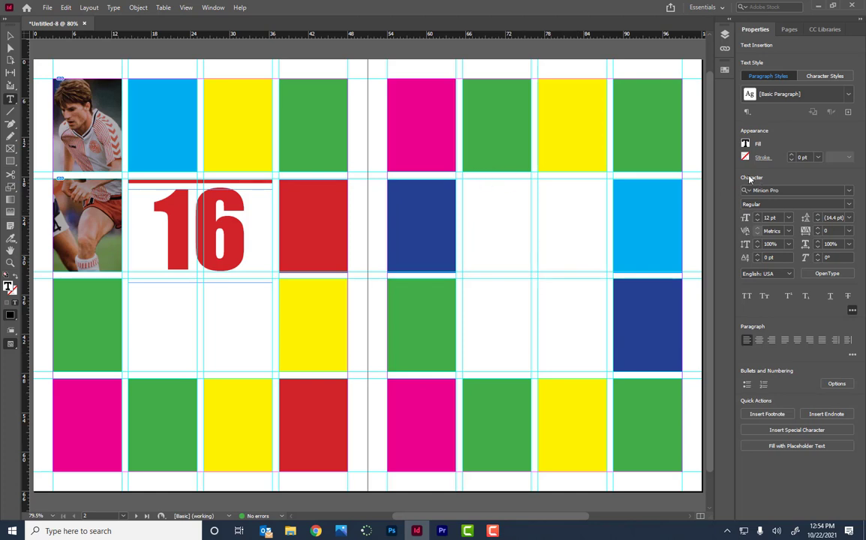
- Set the text size to 9 pt and fill the right page's text frame with placeholder text
click(758, 220)
click(758, 220)
click(757, 220)
click(113, 8)
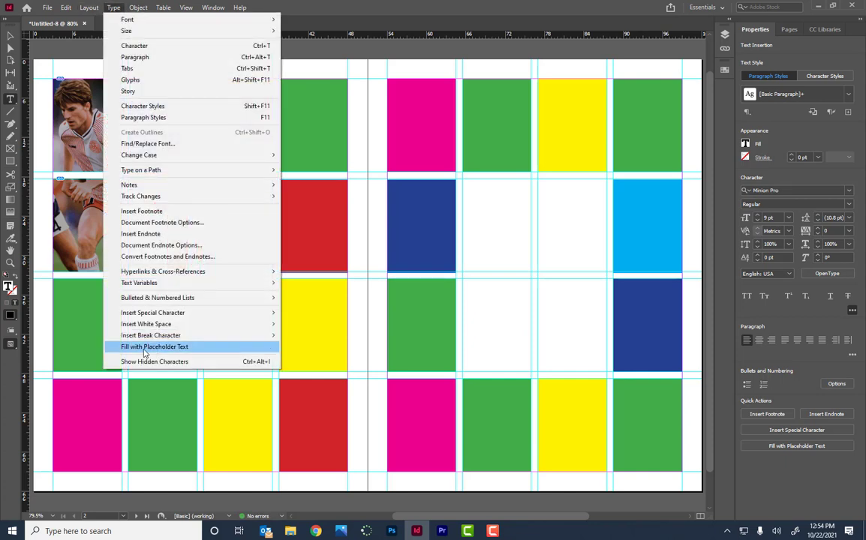
click(166, 347)
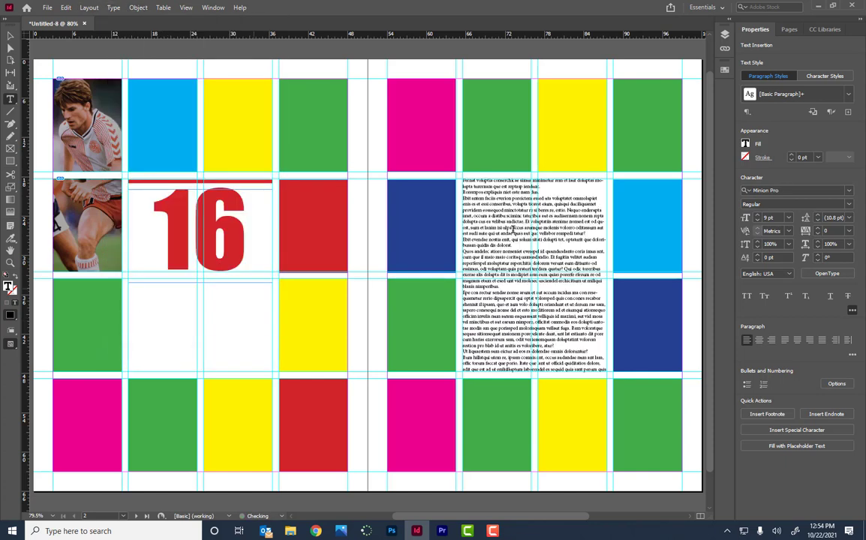
key(ctrl+equal)
key(ctrl+equal)
key(ctrl+equal)
key(ctrl+equal)
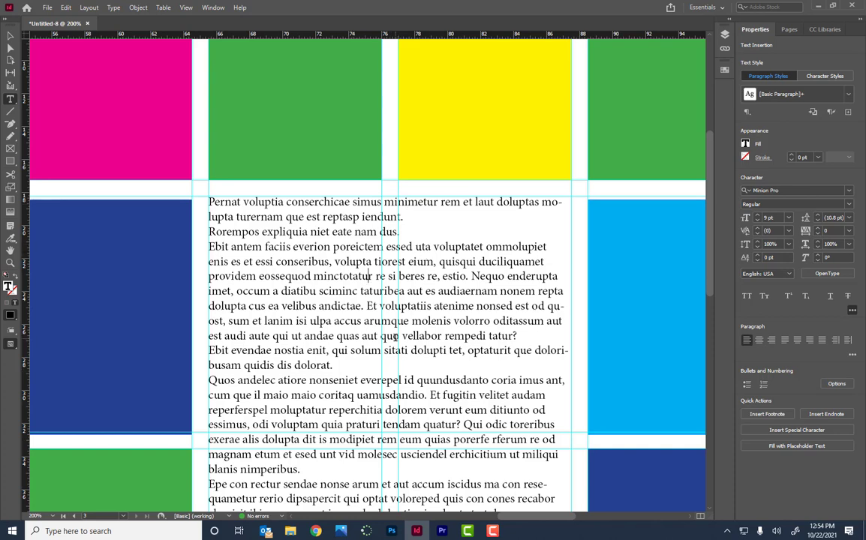
scroll(395, 336, down, 3)
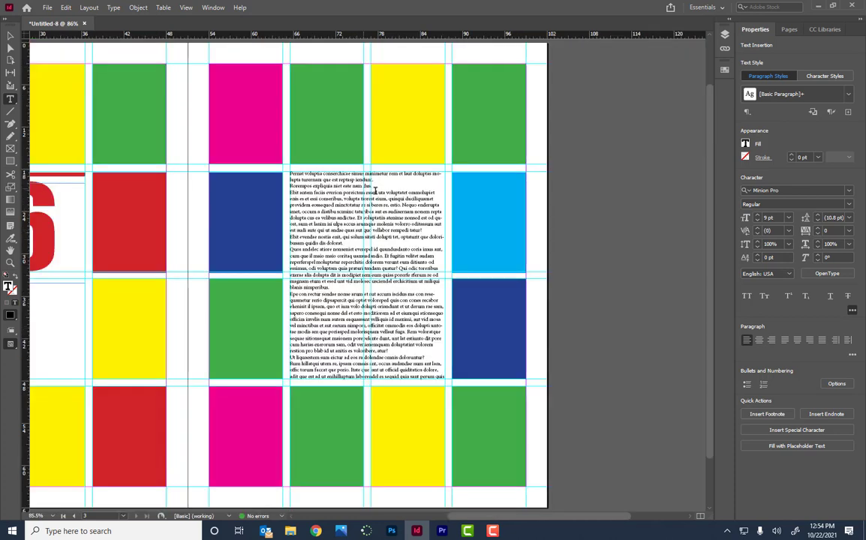
click(11, 36)
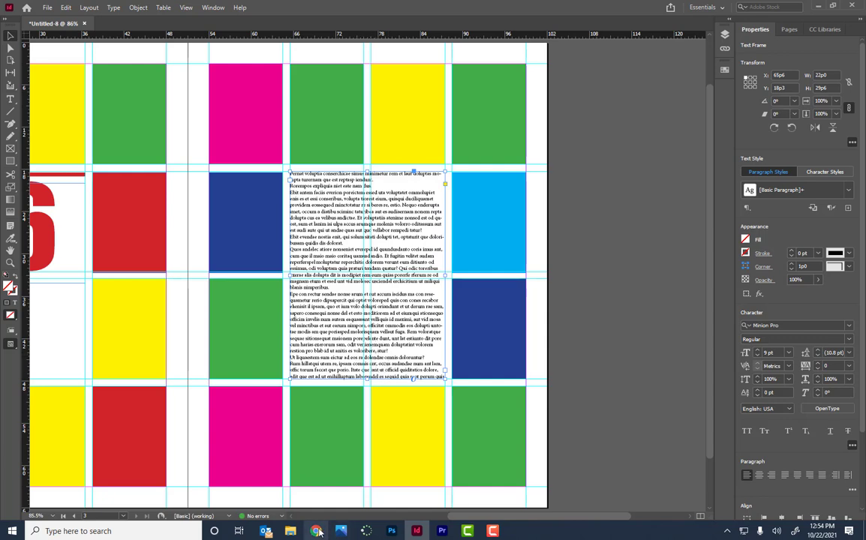
- Switch to Chrome with the school profile and open Google Classroom
click(316, 532)
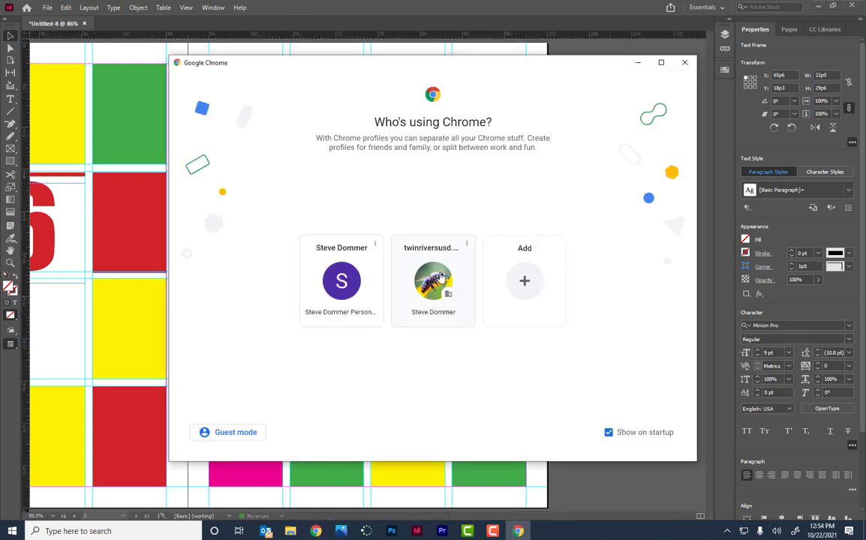
click(397, 252)
click(823, 69)
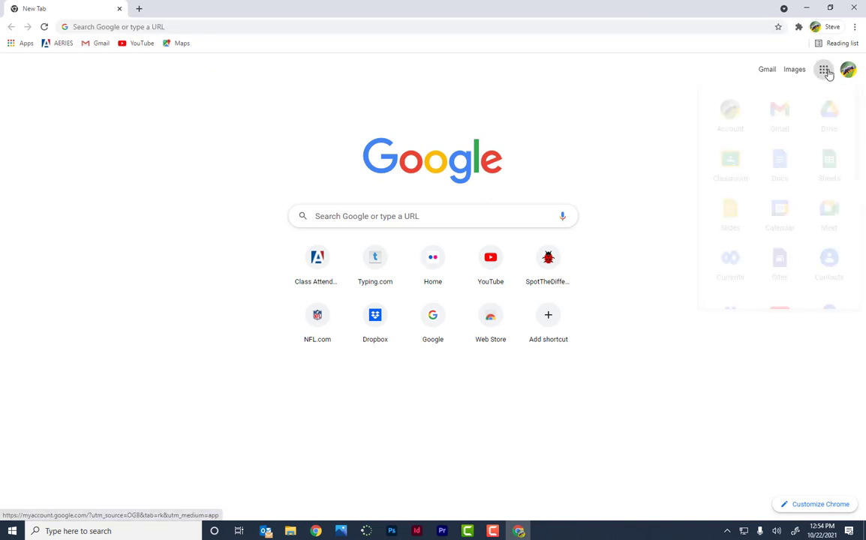
click(731, 165)
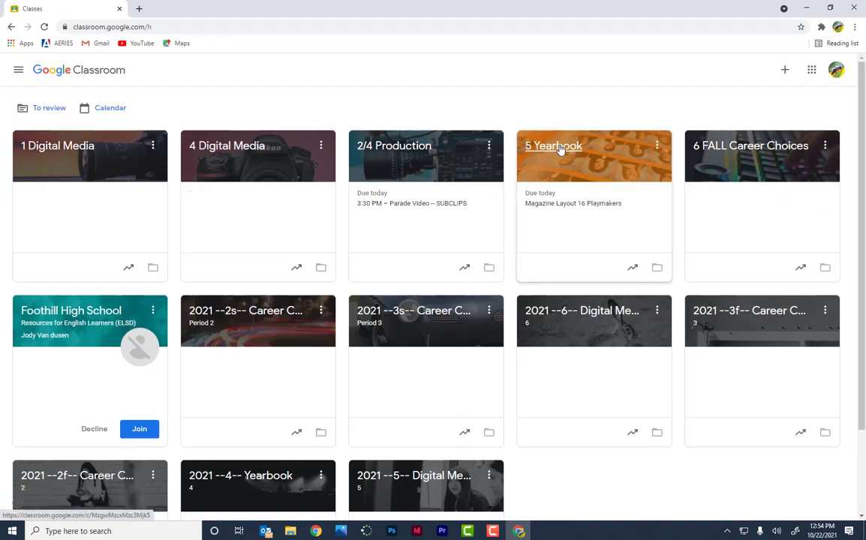
- Open the Magazine Layout 16 Playmakers instructions in the 5 Yearbook class and examine the attached magazine layout image enlarged
click(560, 154)
click(537, 354)
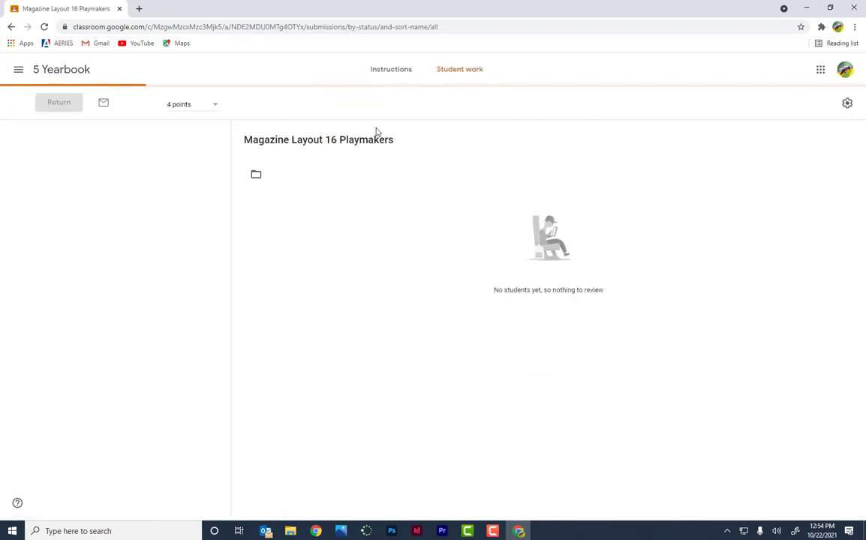
click(391, 69)
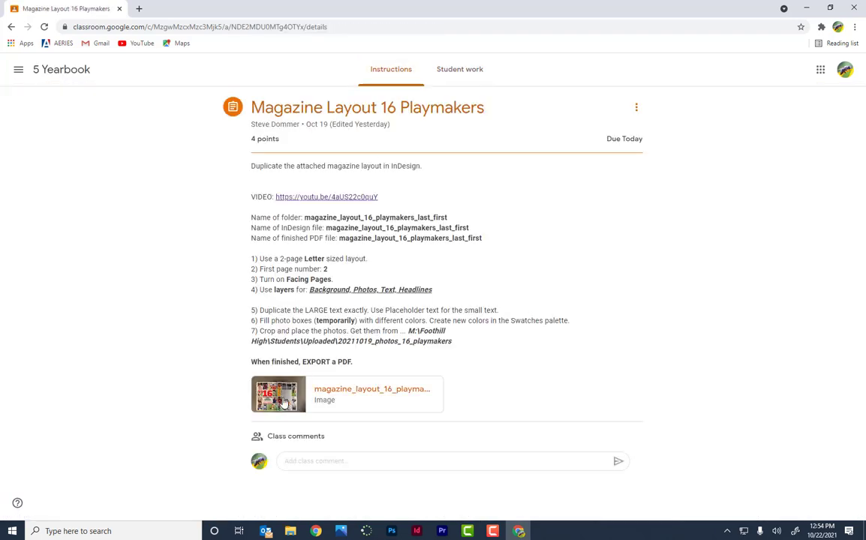
click(372, 389)
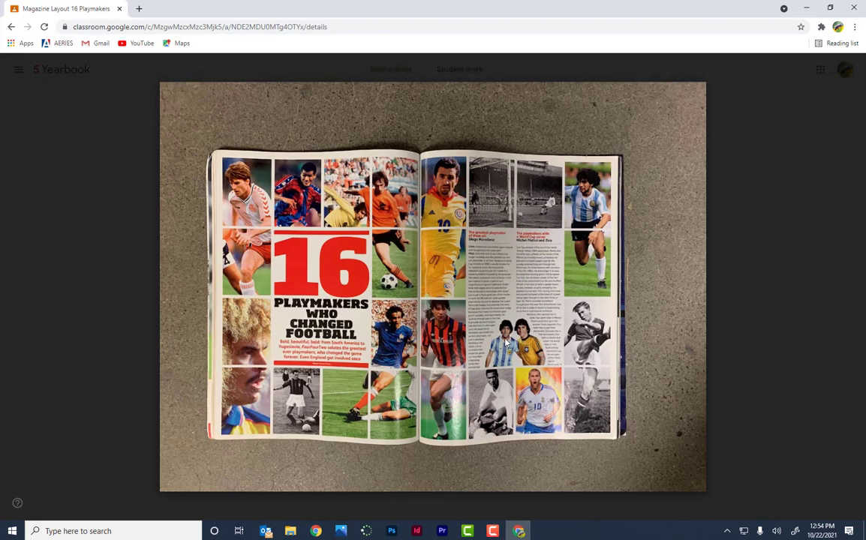
scroll(511, 342, up, 1)
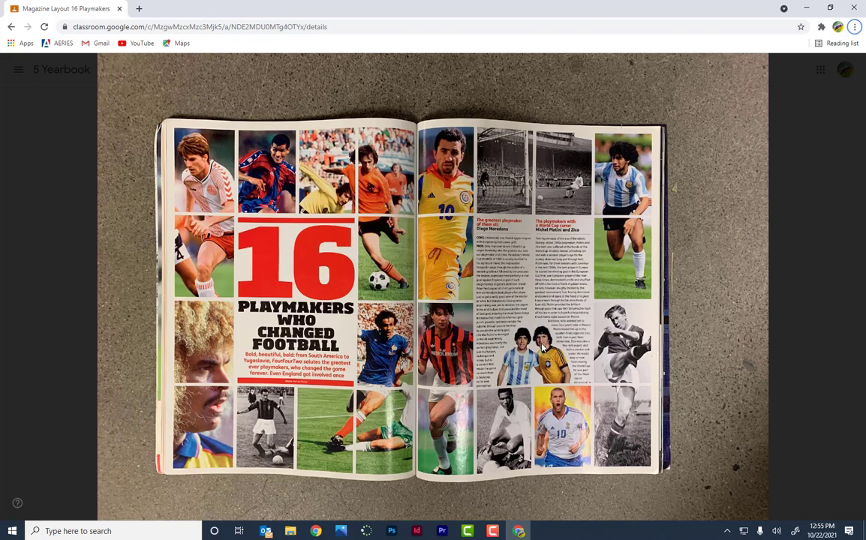
- Switch to InDesign and place 20211019_photos_16_playmakers (21-A) at the right page's outer edge, outside the colored rectangles
key(alt+Tab)
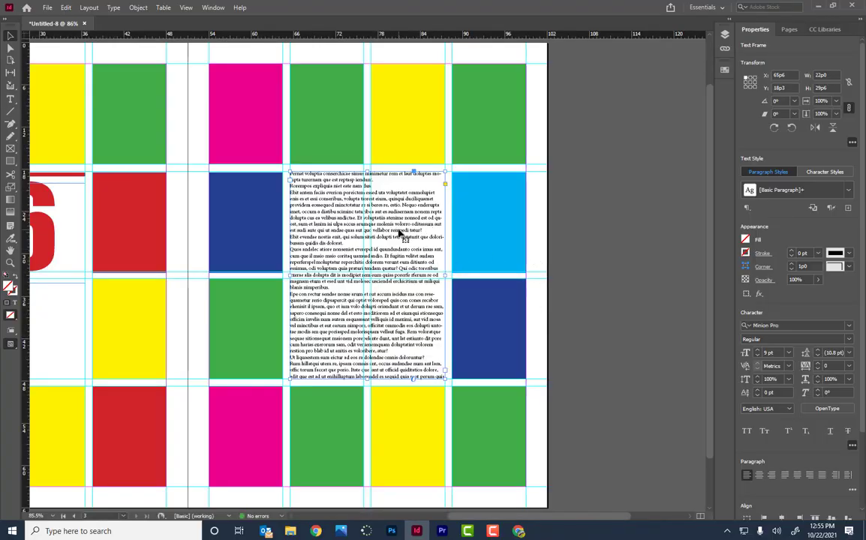
click(538, 216)
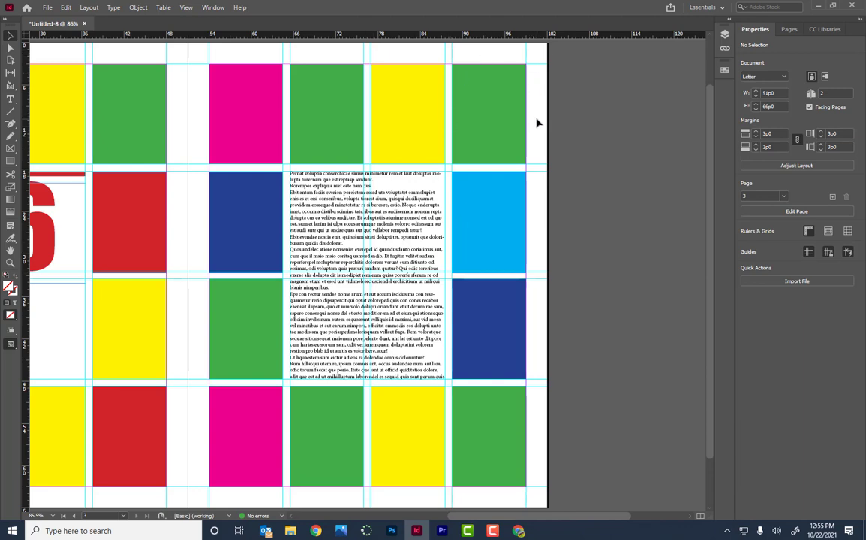
key(ctrl+d)
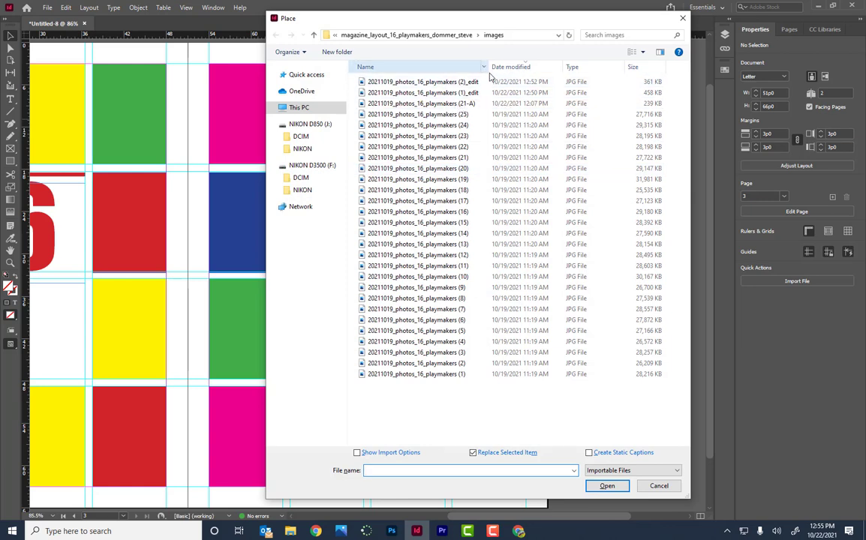
drag(487, 67, 452, 67)
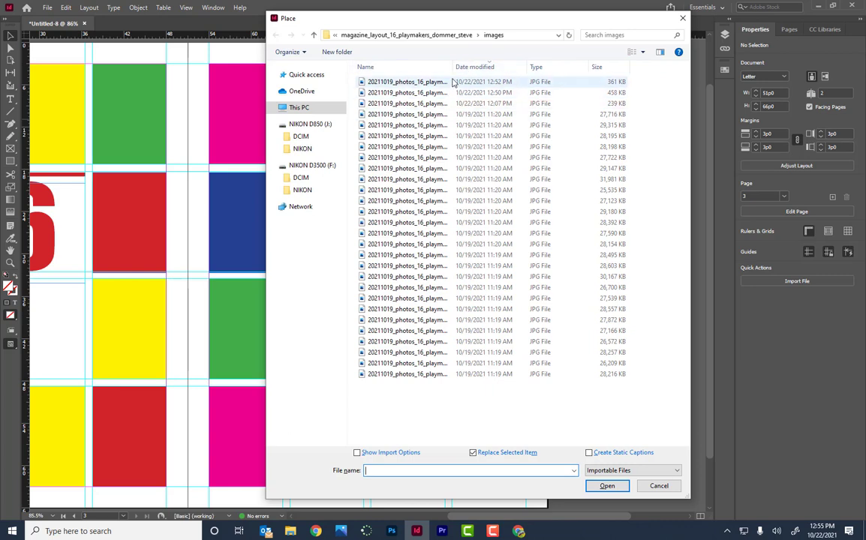
drag(453, 68, 518, 67)
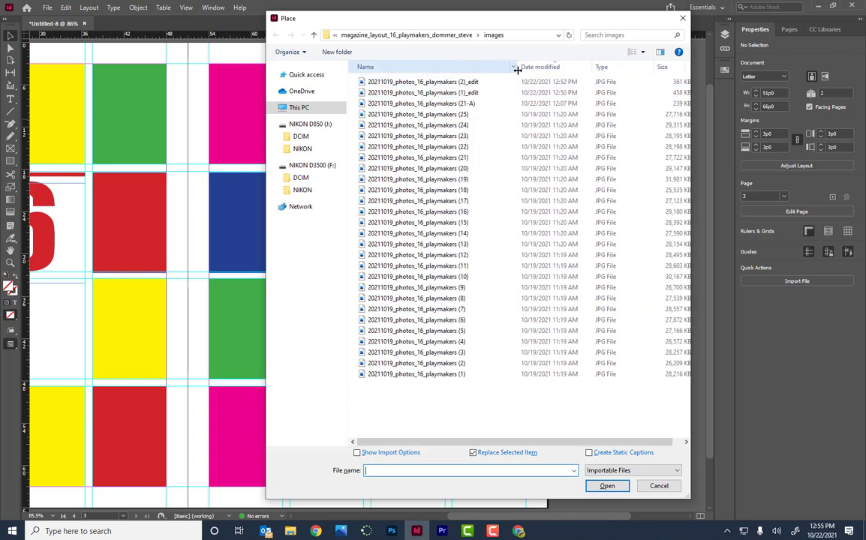
click(459, 104)
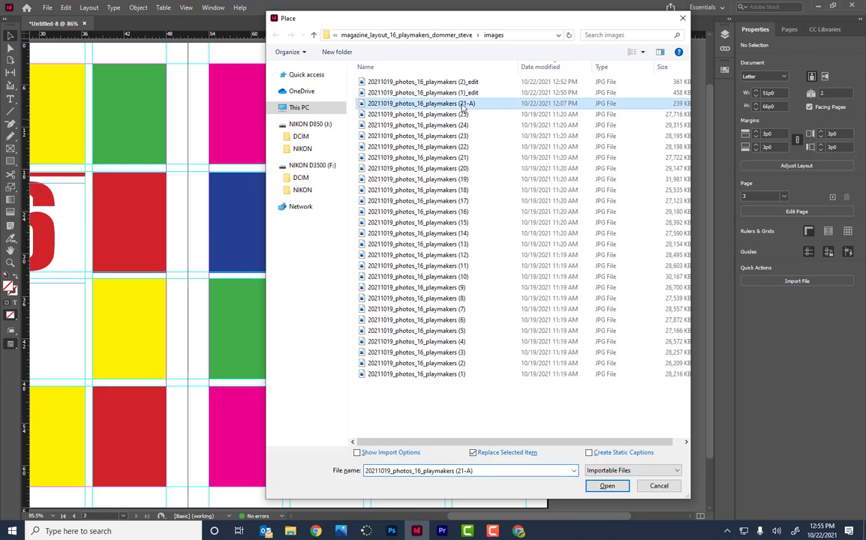
click(606, 486)
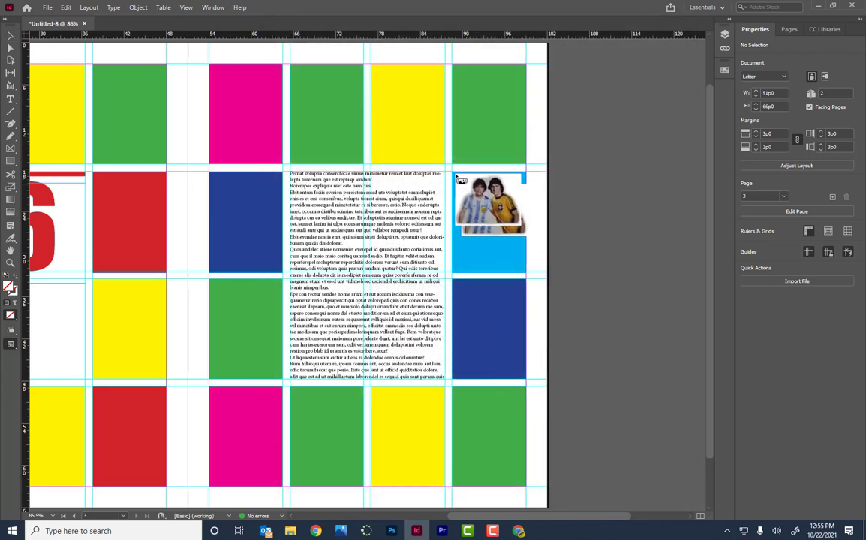
click(538, 194)
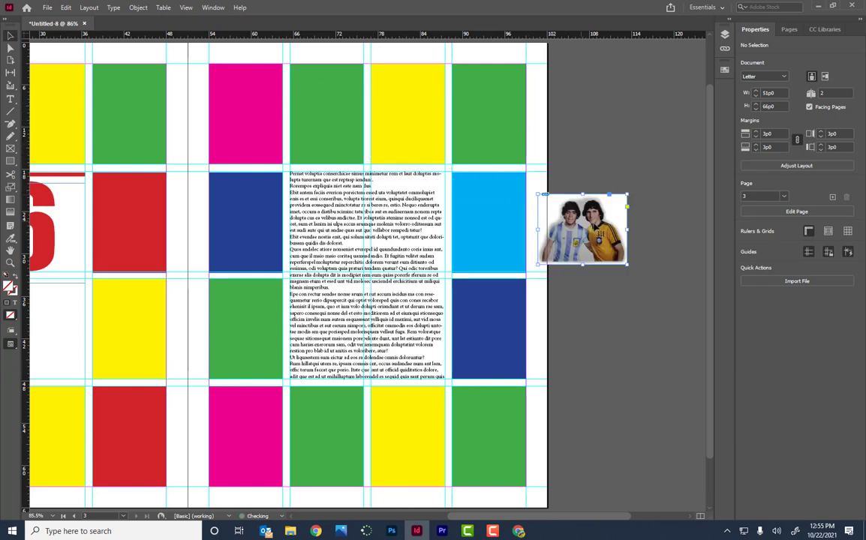
- Move the placed photo of the two players over the lower middle of the placeholder text
drag(575, 231, 385, 342)
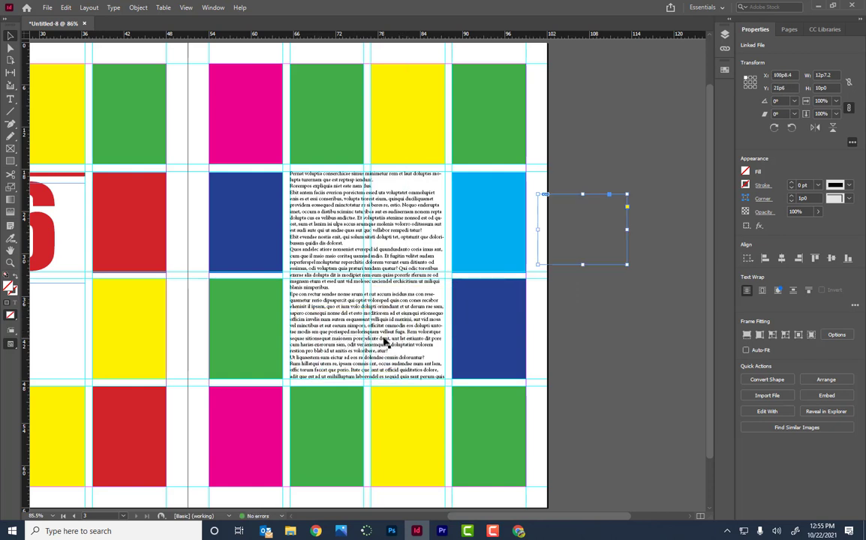
key(ctrl+z)
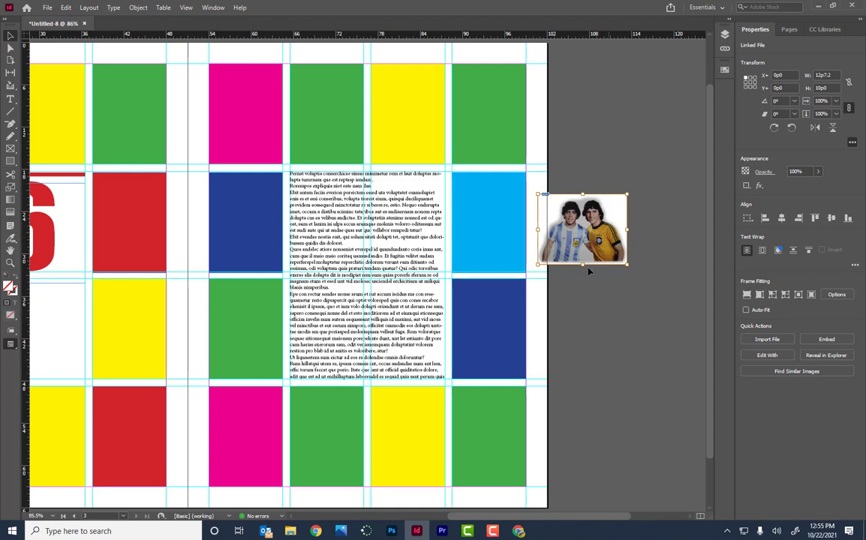
mouse_move(564, 249)
mouse_down()
mouse_move(445, 298)
mouse_move(349, 369)
mouse_up()
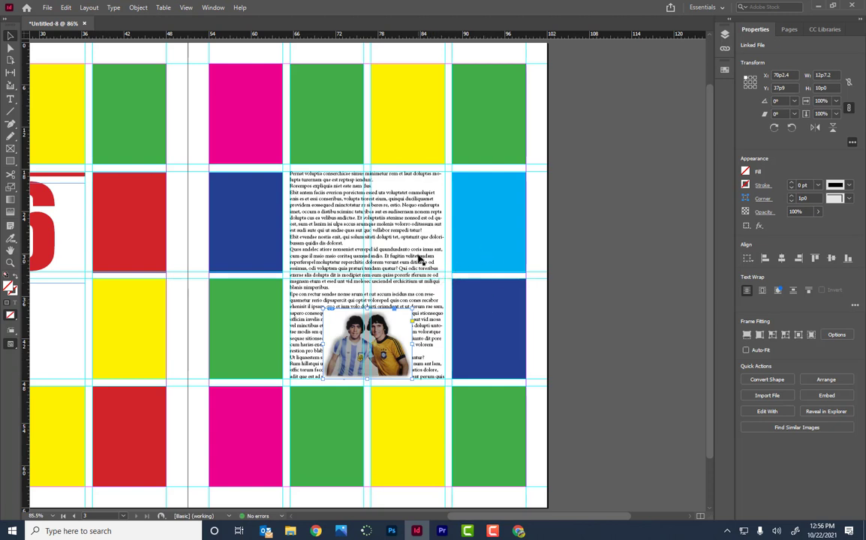
- Try sending the two-player photo behind the text, and bring it to the front again
key(ctrl+shift+bracketleft)
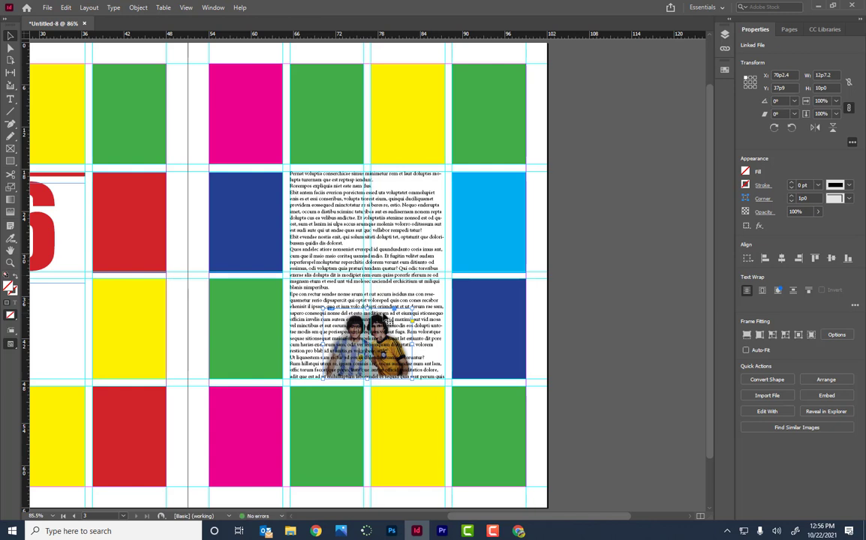
click(138, 7)
mouse_move(154, 43)
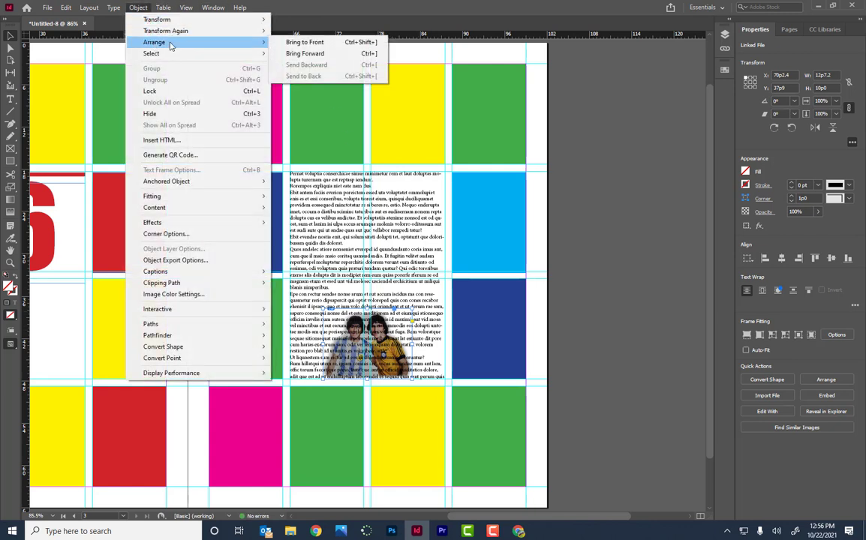
click(314, 43)
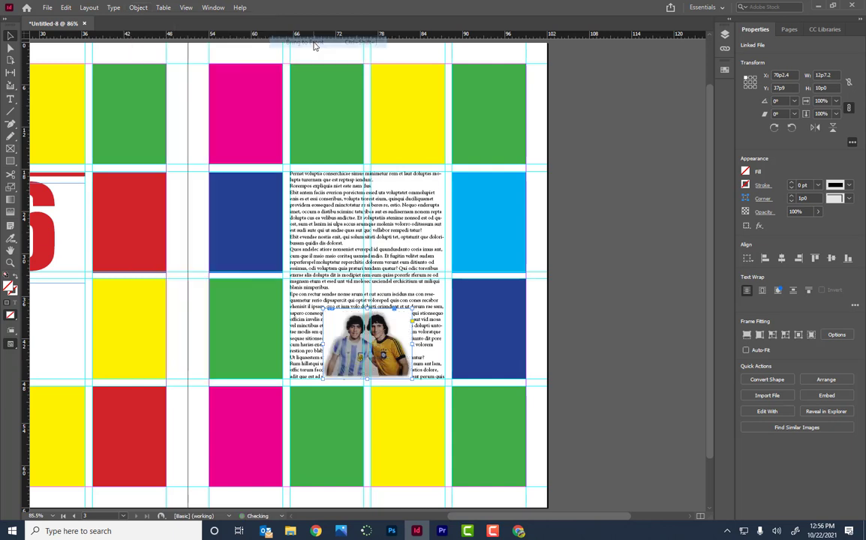
click(142, 9)
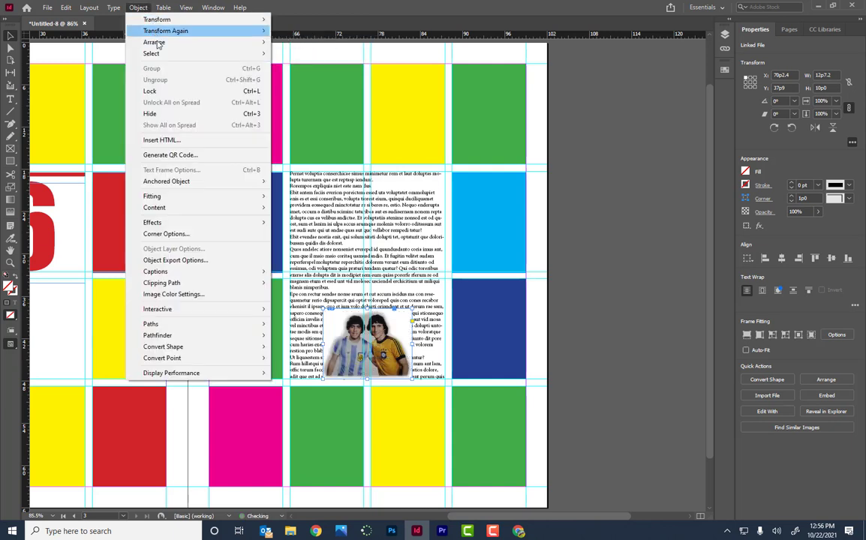
mouse_move(221, 41)
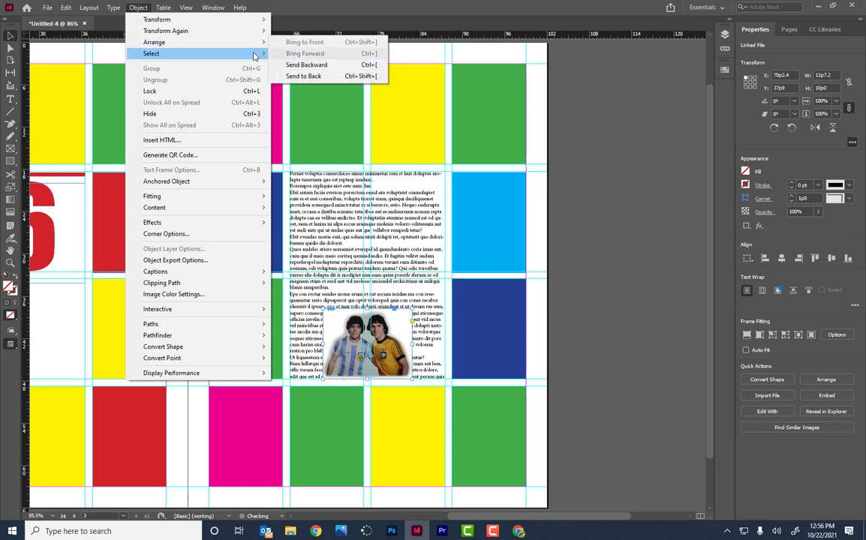
mouse_move(221, 185)
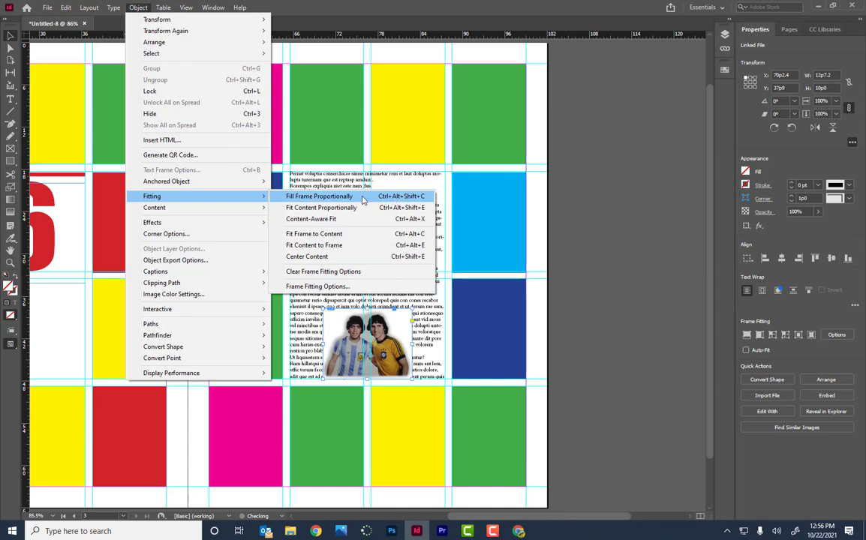
click(545, 97)
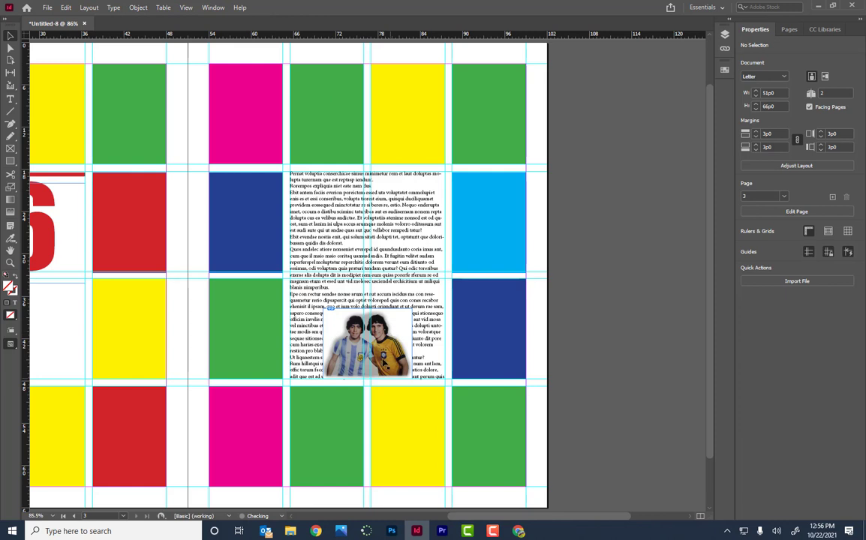
- Send the two-player photo behind the text and lower the text frame's top edge, leaving the frame about 25p10 tall
click(330, 341)
drag(379, 357, 382, 358)
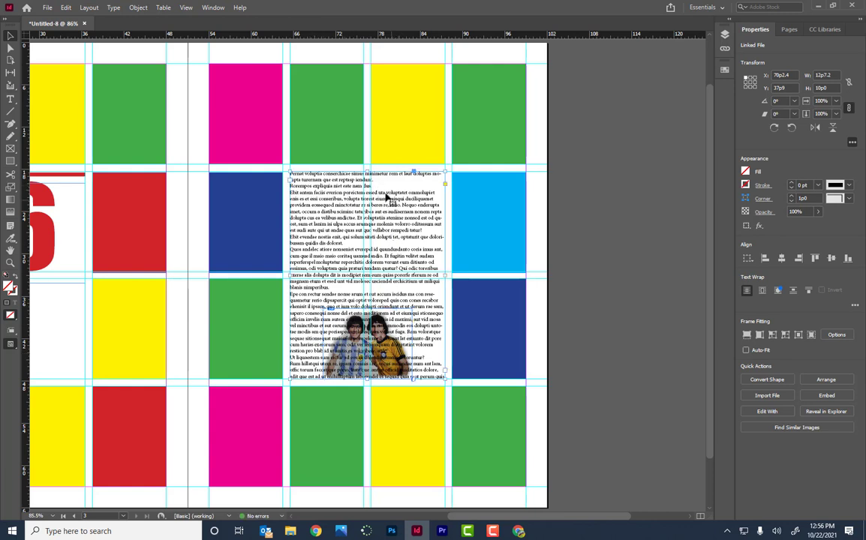
click(368, 180)
drag(367, 173, 369, 196)
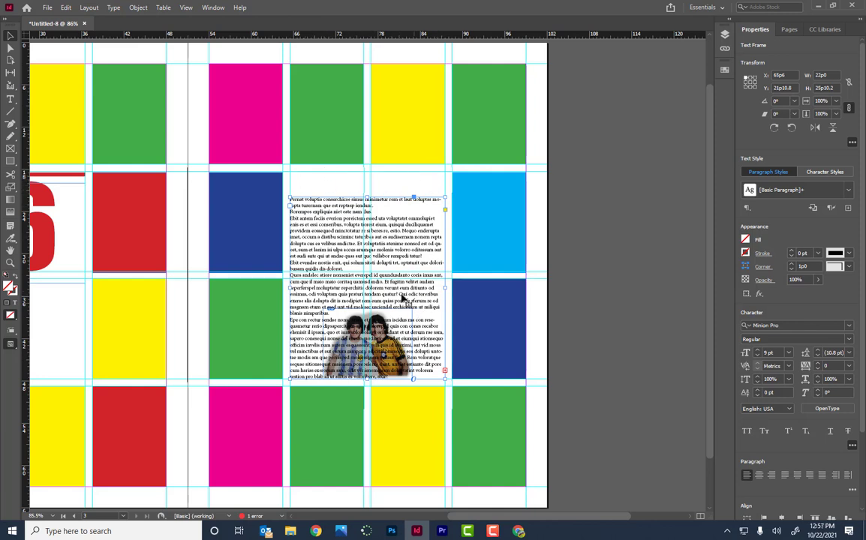
click(563, 294)
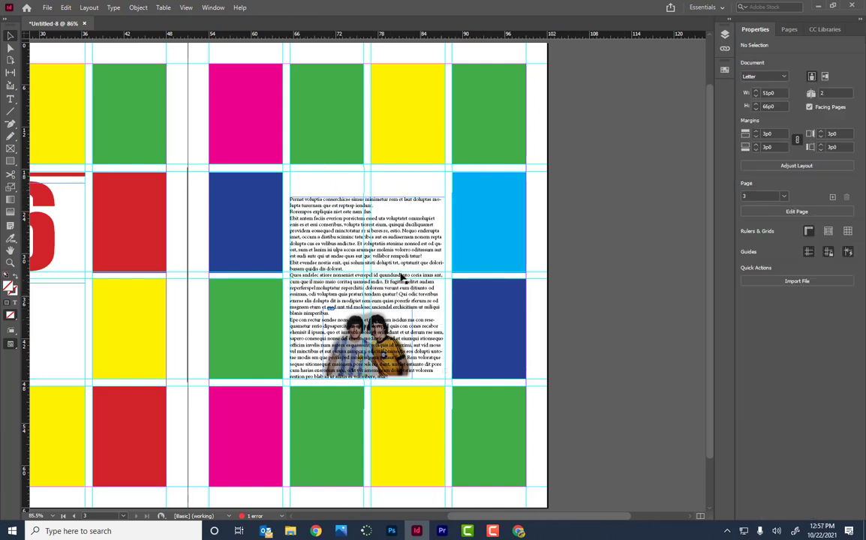
- Check the reference layout in Chrome, return to InDesign and divide the right page's text frame into three columns
click(352, 229)
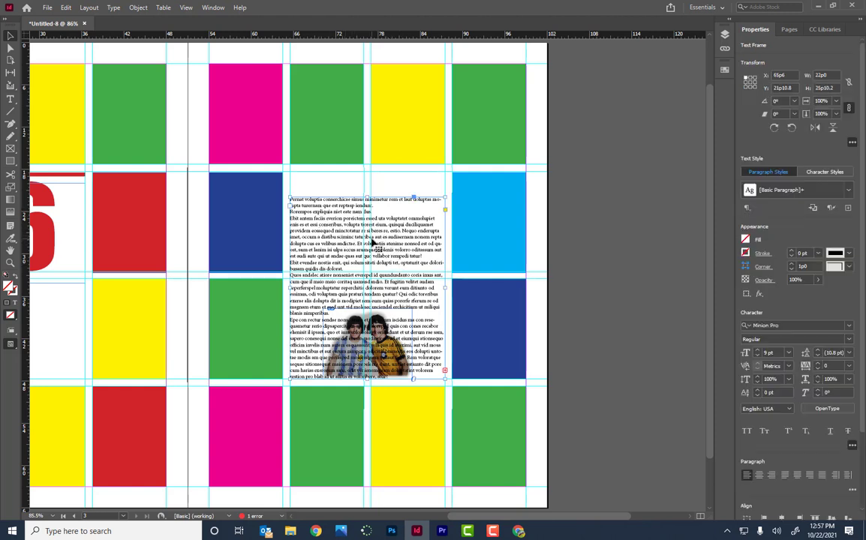
key(alt+Tab)
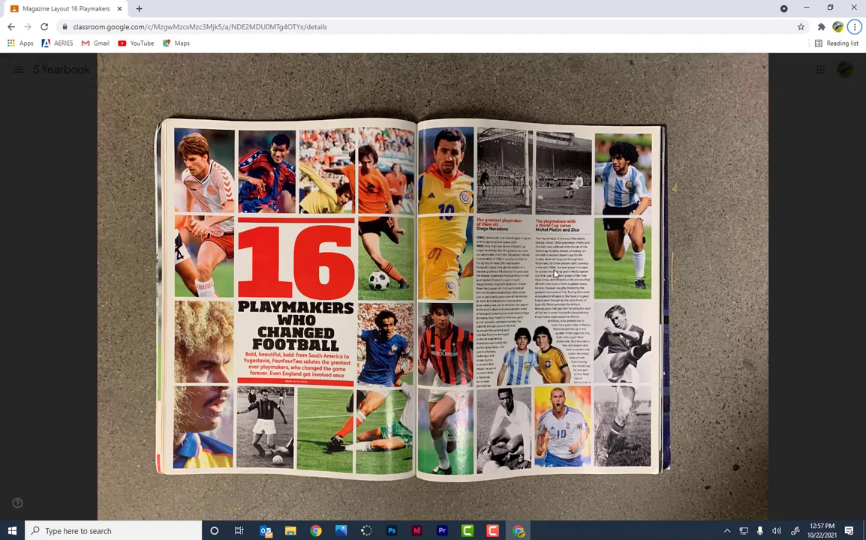
key(alt+Tab)
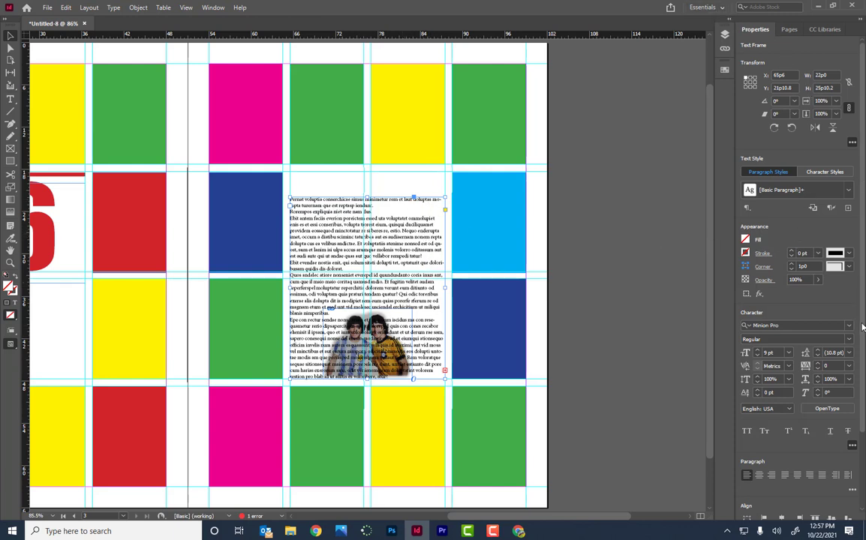
scroll(863, 328, down, 3)
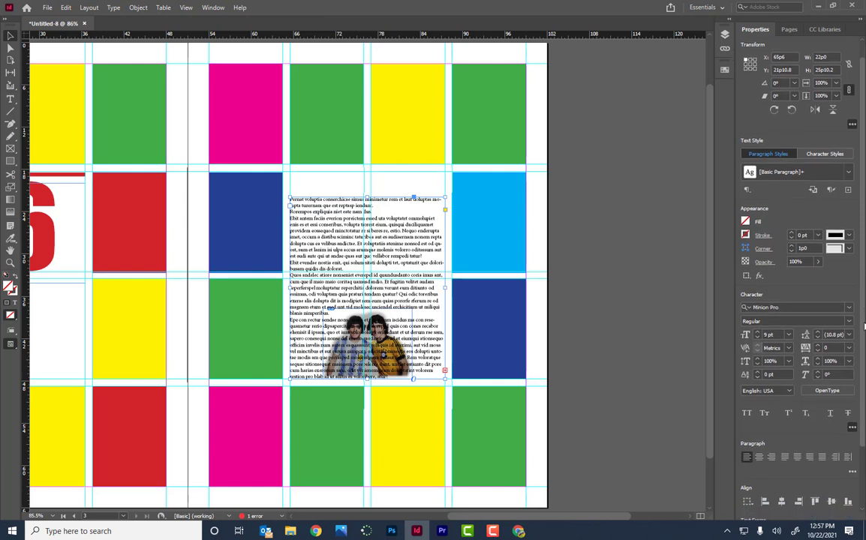
scroll(795, 300, down, 2)
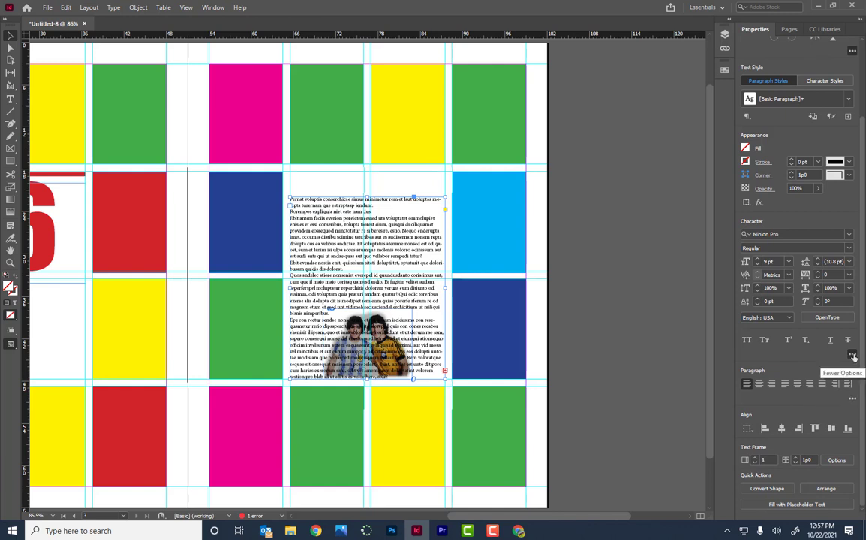
click(853, 356)
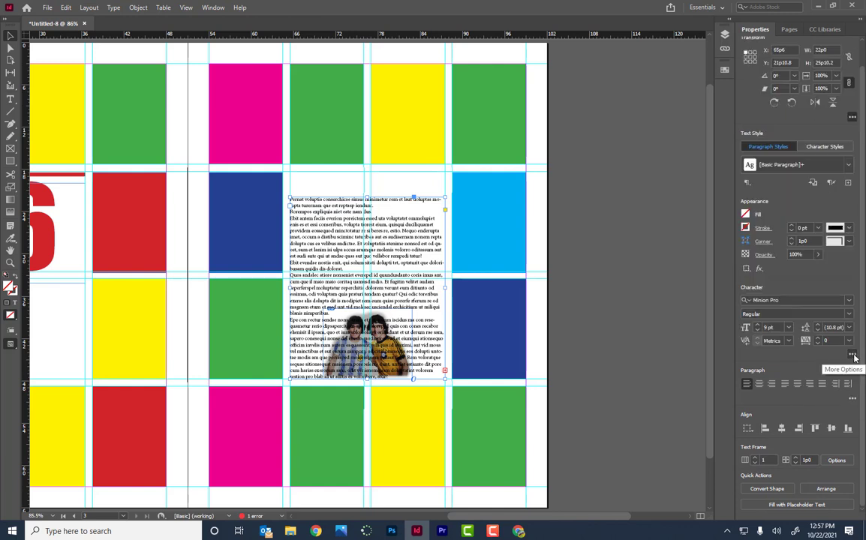
click(756, 458)
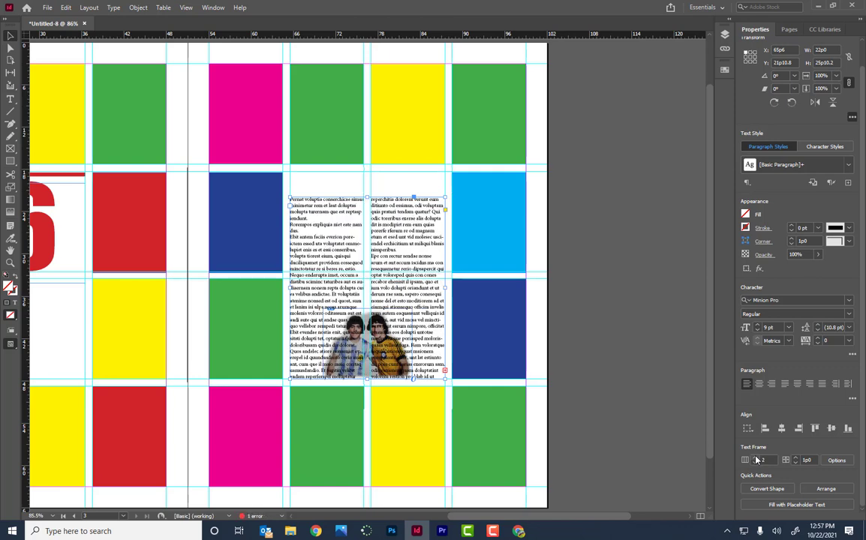
click(756, 460)
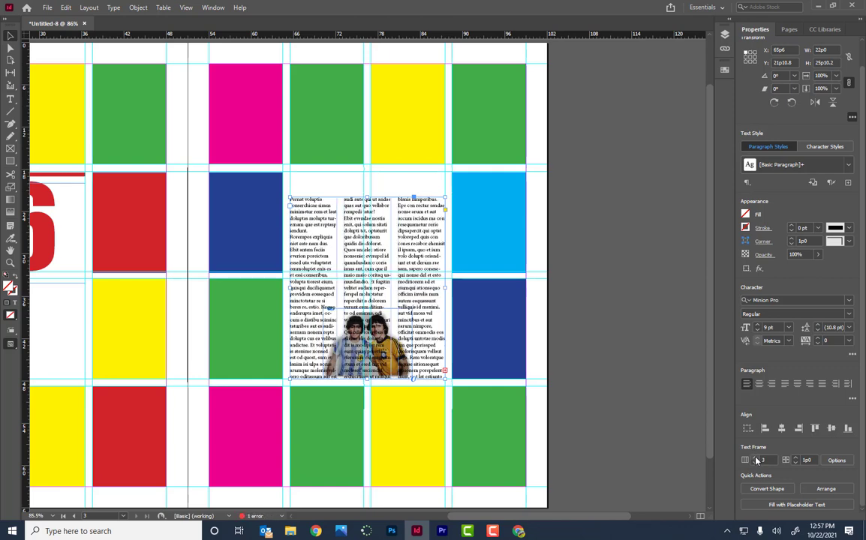
- Reduce the gutter between the text frame's columns to 0p7
click(796, 463)
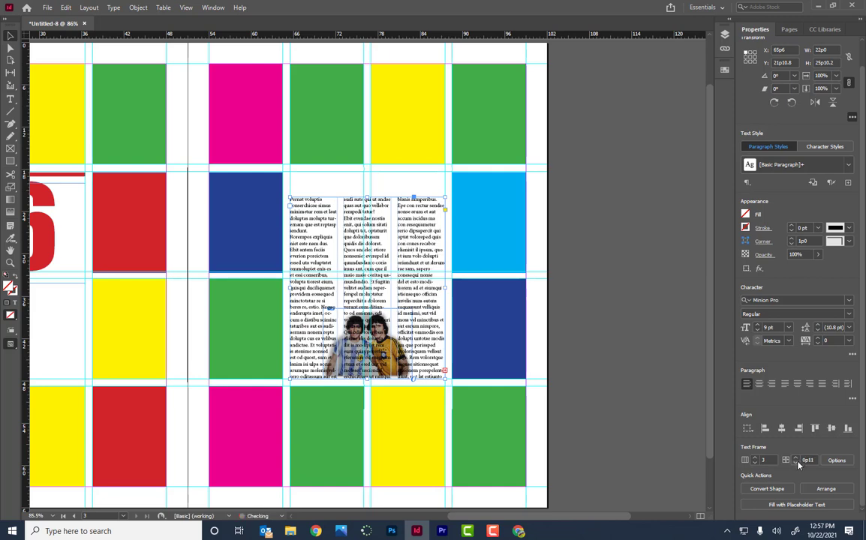
click(796, 463)
click(796, 463)
click(796, 463)
click(796, 463)
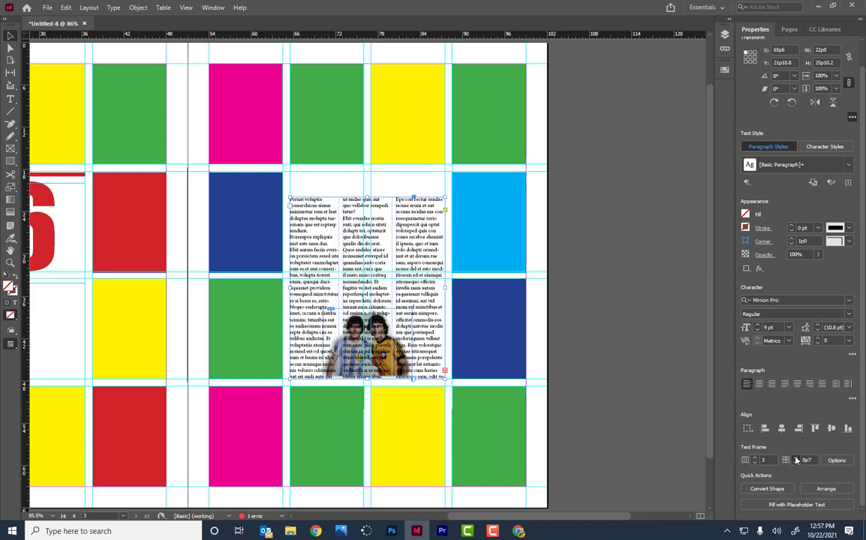
- Set the text frame's column gutter to 1p0 and reduce the frame to two columns
click(796, 458)
click(796, 458)
click(796, 458)
click(796, 459)
click(796, 458)
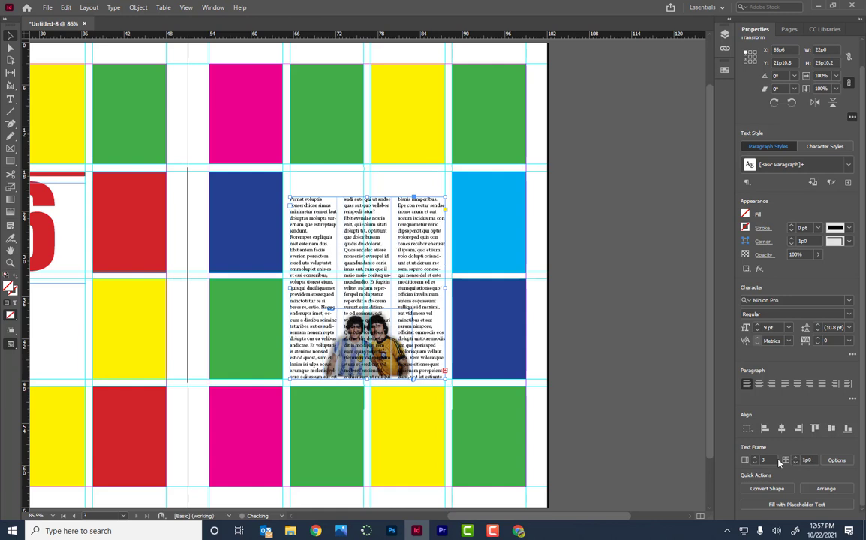
click(754, 463)
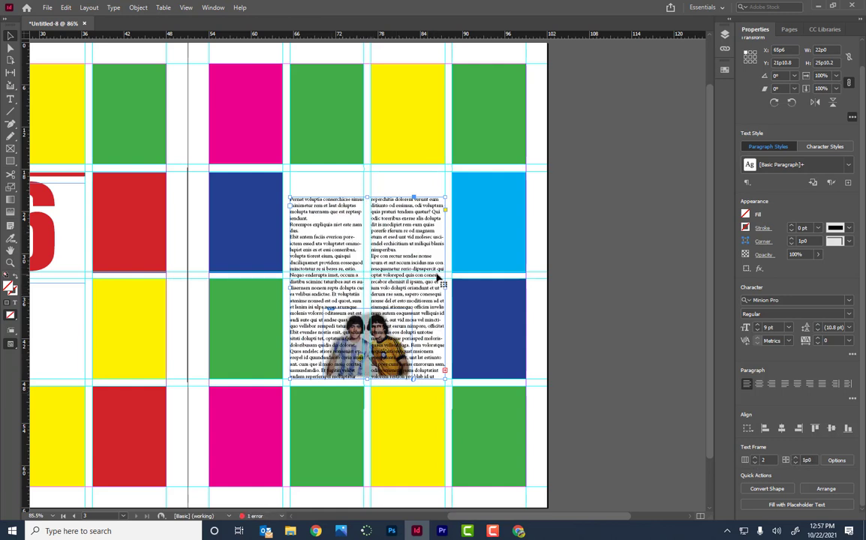
- Apply a bounding-box text wrap to the two-player photo so the body text flows around its frame
scroll(430, 279, down, 3)
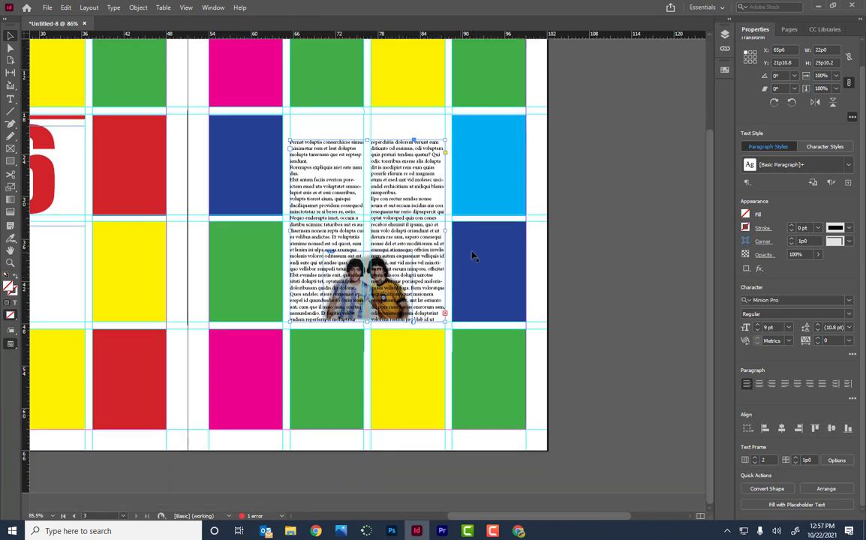
click(554, 255)
click(404, 241)
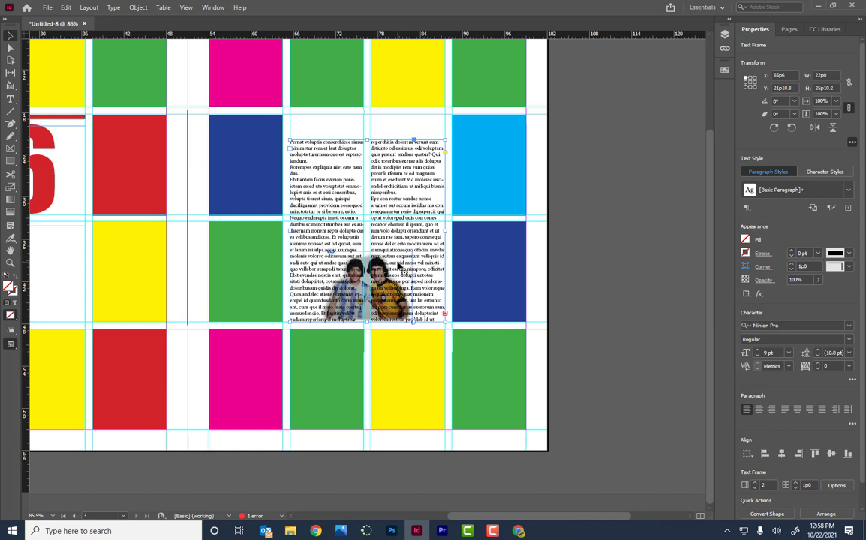
click(395, 257)
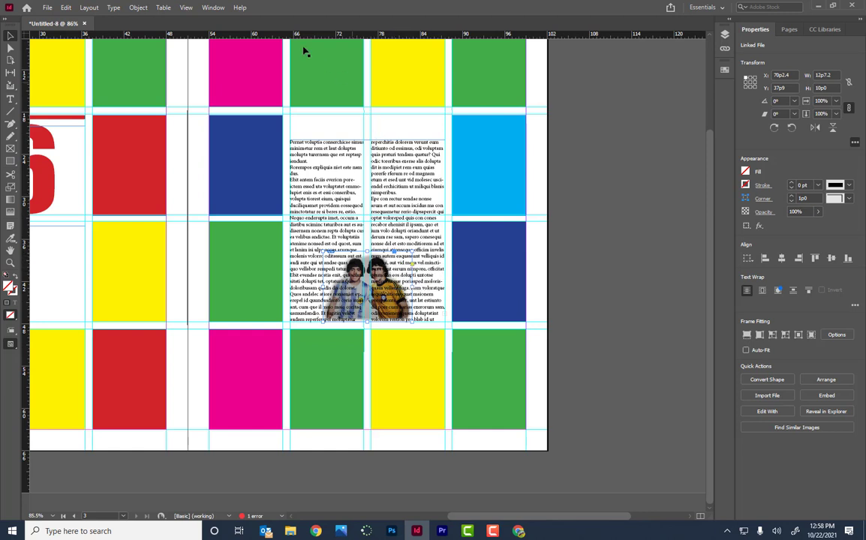
click(213, 8)
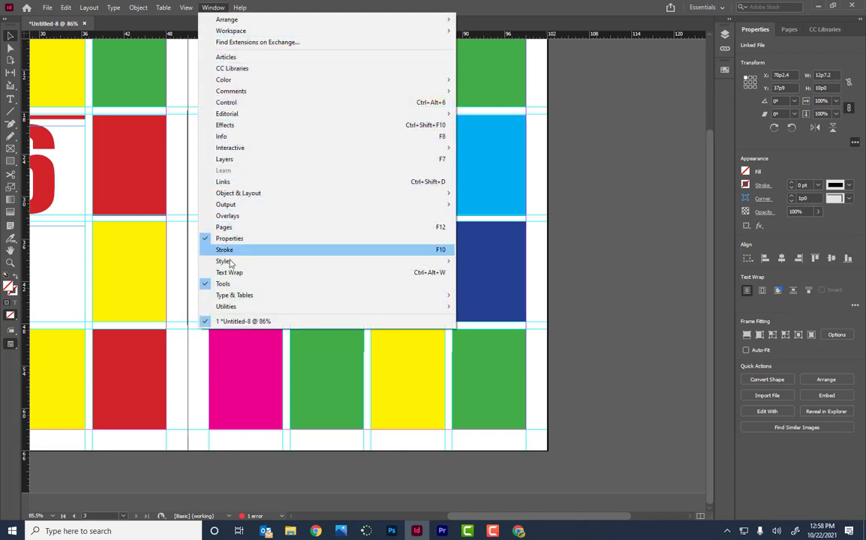
click(219, 272)
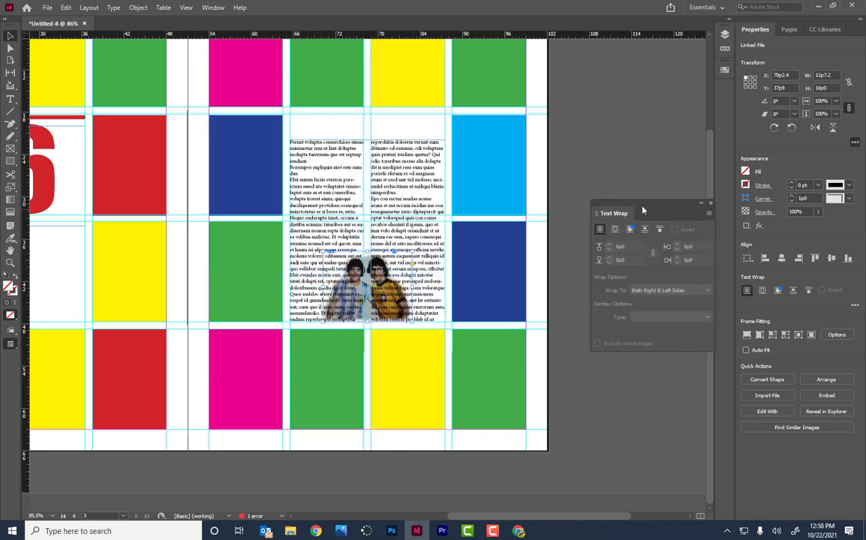
drag(642, 211, 618, 162)
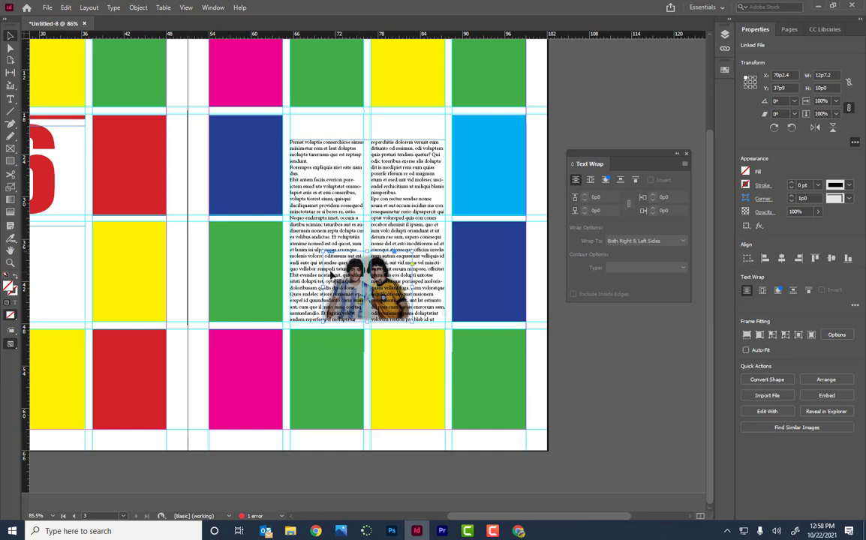
click(590, 180)
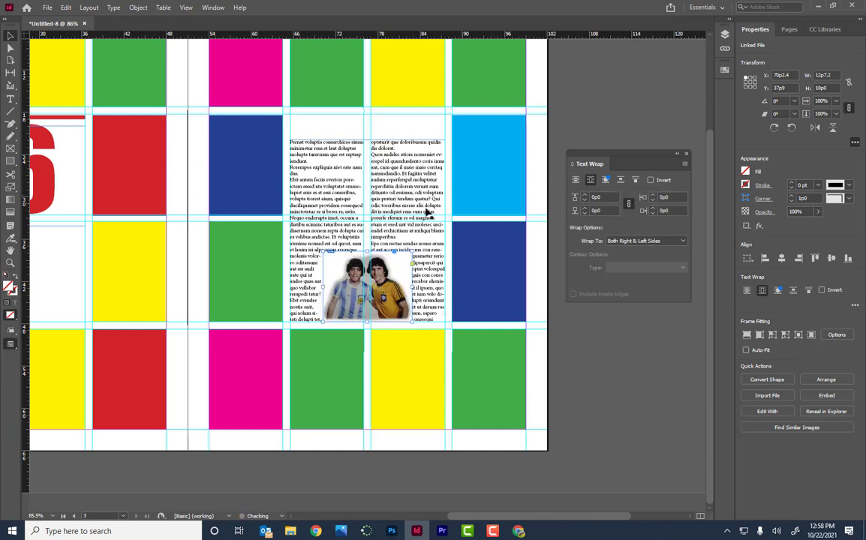
- Preview the wrapped text around the two-player photo without guides, and return to the Normal screen mode
click(11, 343)
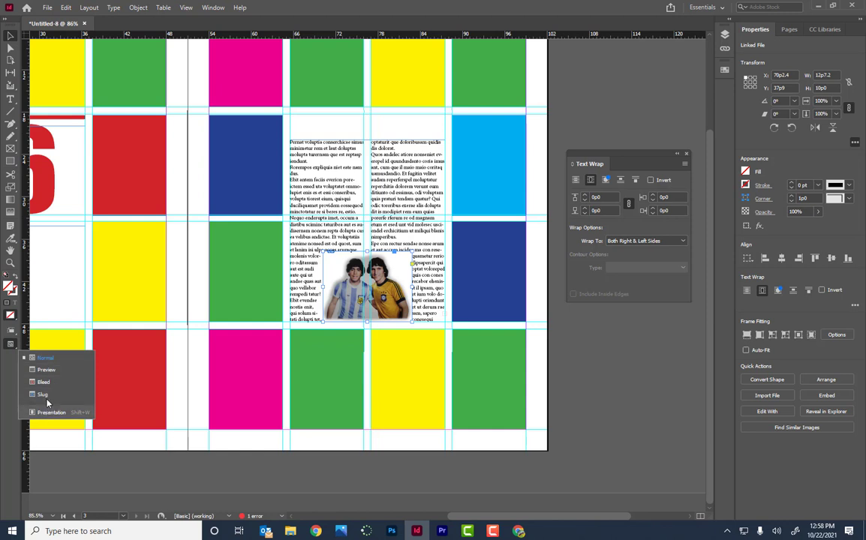
click(46, 370)
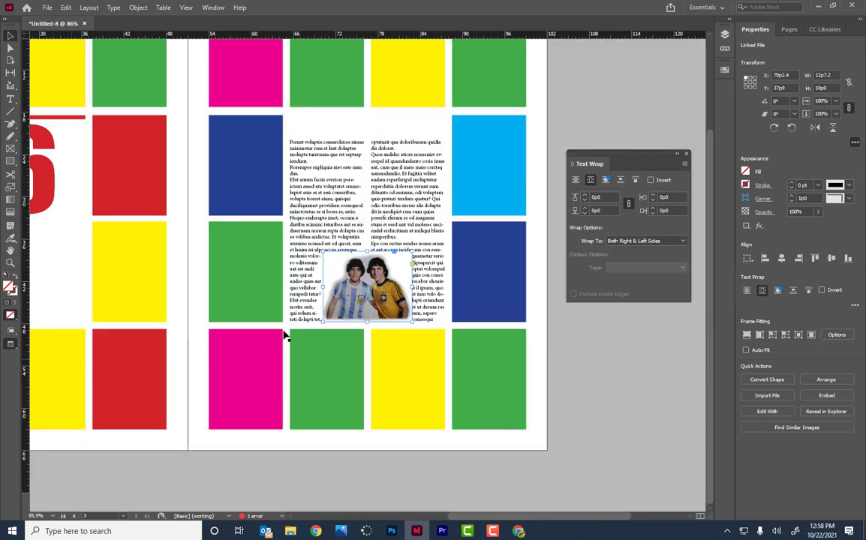
click(561, 352)
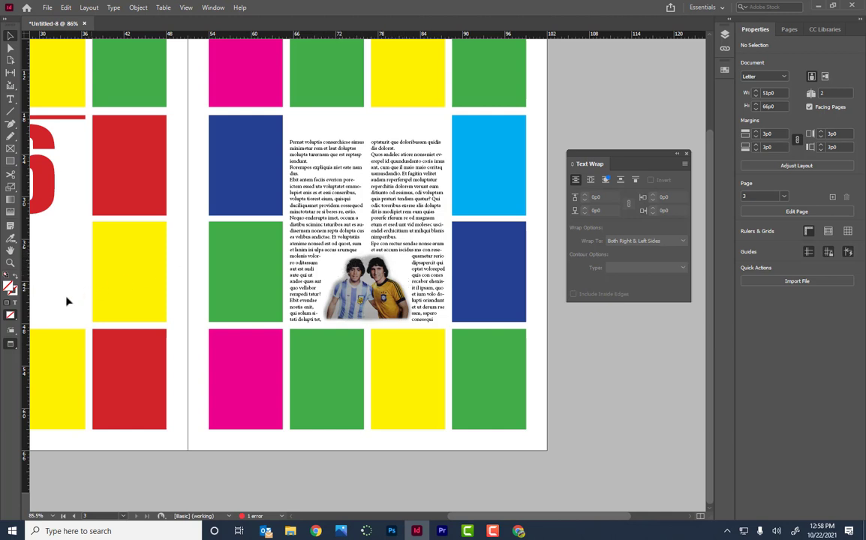
click(10, 344)
click(37, 354)
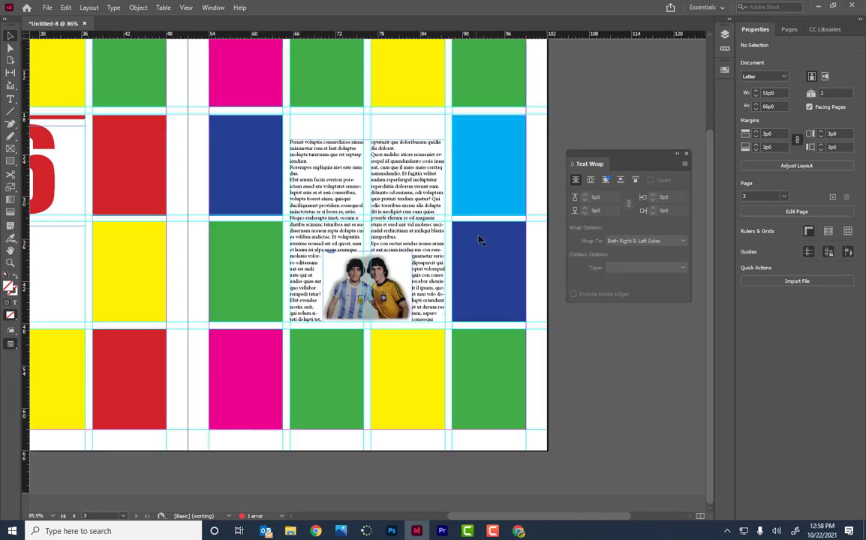
- Try pulling the upper-left corner of the photo's wrap boundary inward with the Direct Selection tool, and undo the move
click(403, 277)
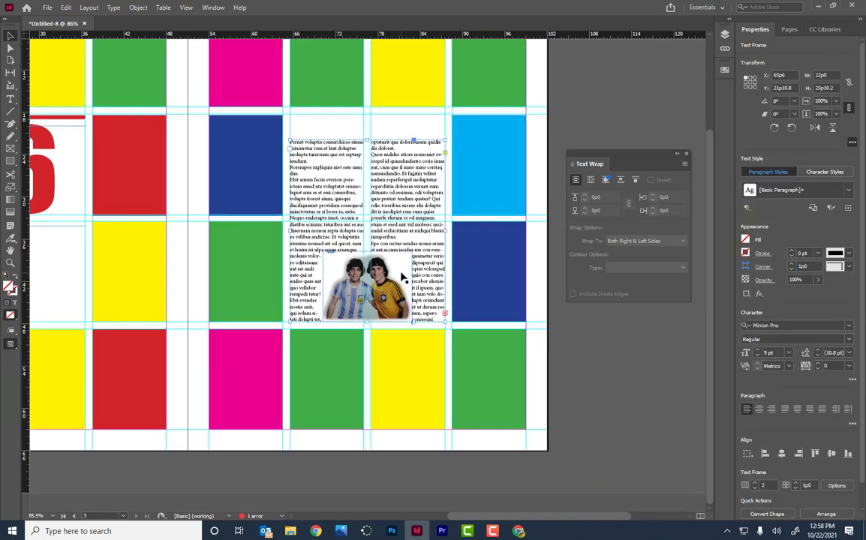
scroll(403, 278, up, 5)
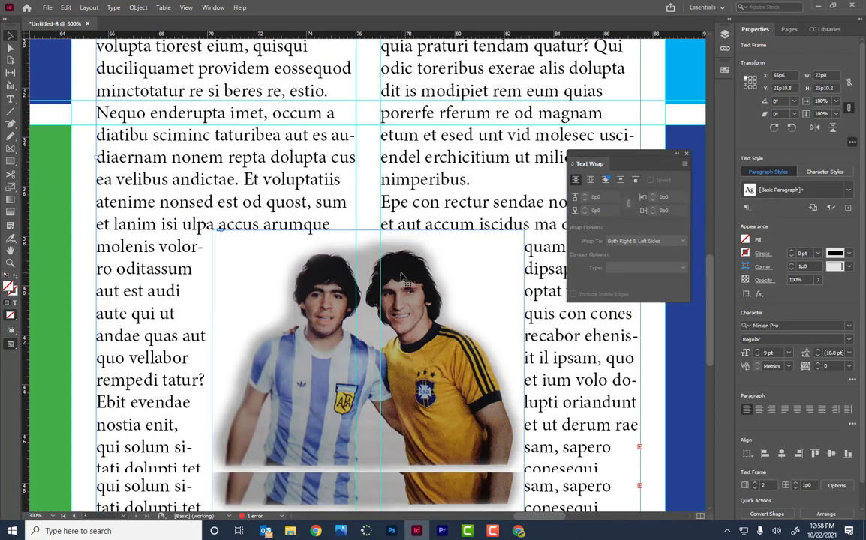
scroll(402, 278, down, 1)
drag(647, 156, 685, 140)
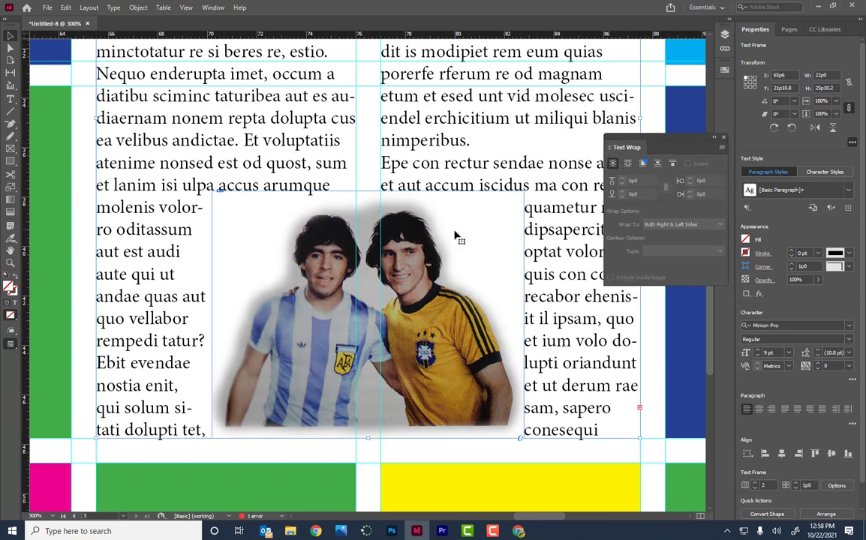
click(388, 201)
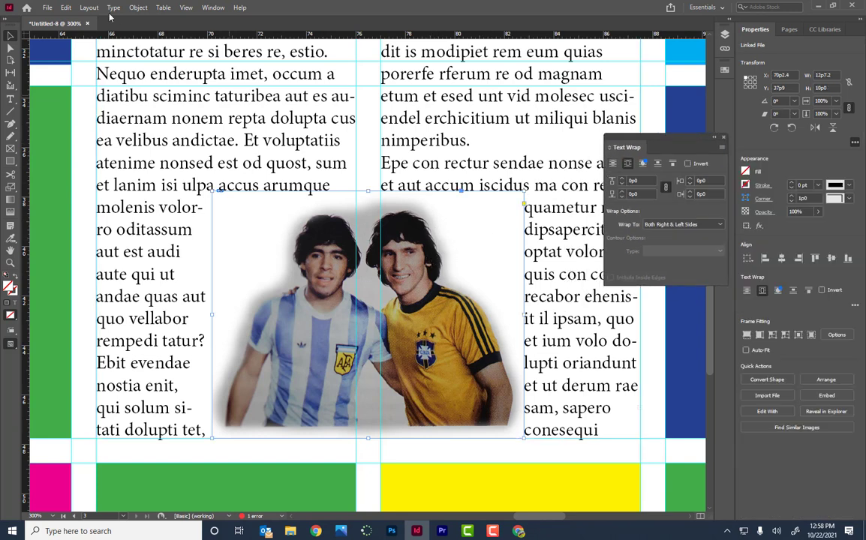
click(10, 49)
click(10, 35)
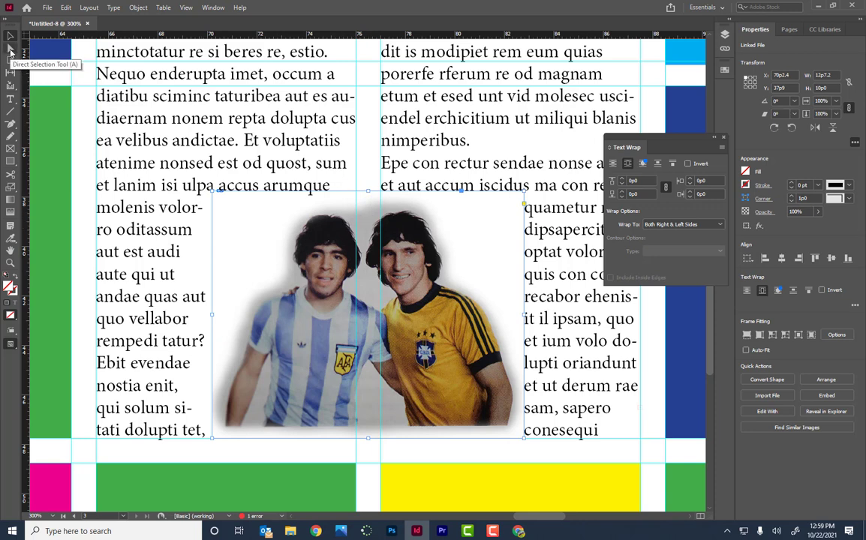
click(11, 50)
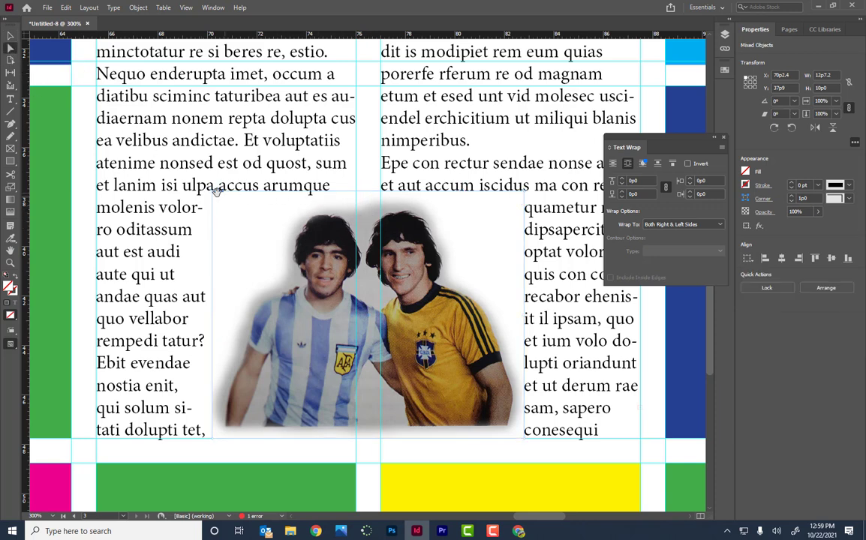
drag(214, 193, 240, 249)
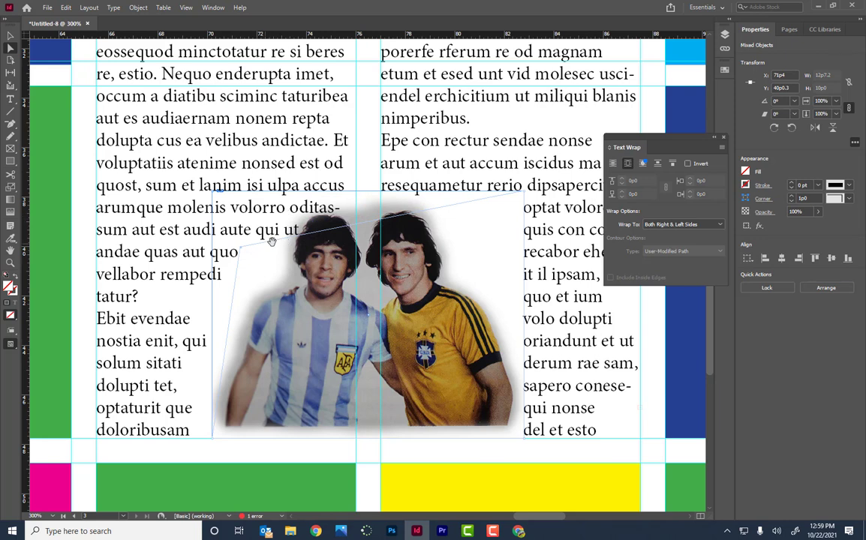
key(ctrl+z)
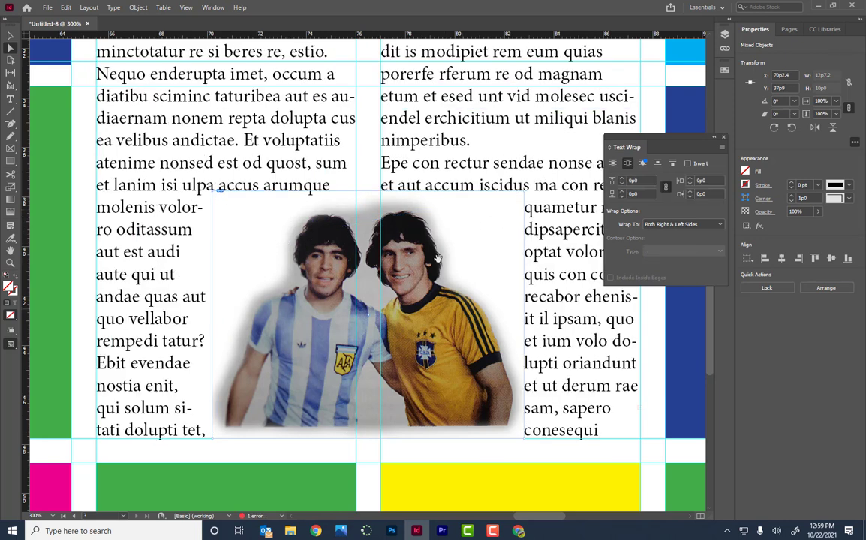
- Add anchor points along the left and upper edges of the photo's text wrap boundary
click(10, 124)
click(46, 138)
click(10, 126)
drag(10, 126, 47, 146)
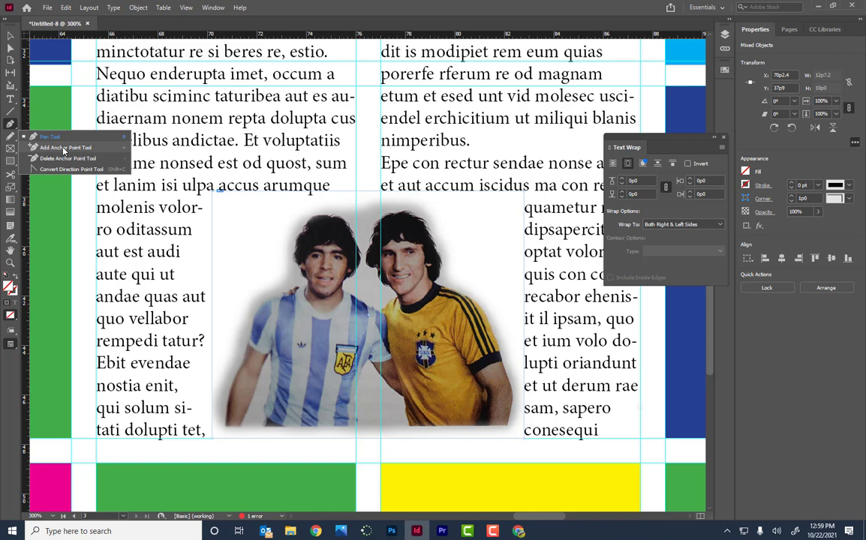
drag(65, 149, 64, 150)
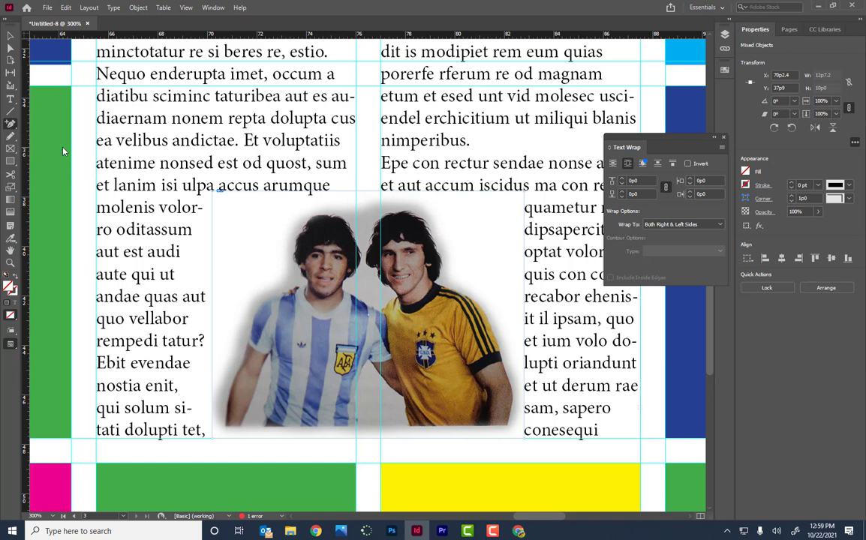
click(212, 219)
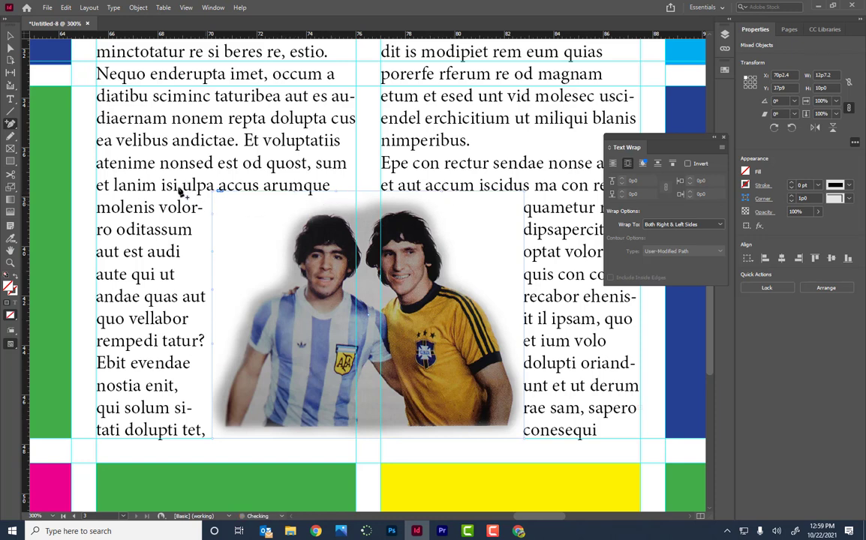
- Reshape the left side of the wrap boundary to follow the head, shoulder and arm of the player in the striped shirt
click(12, 49)
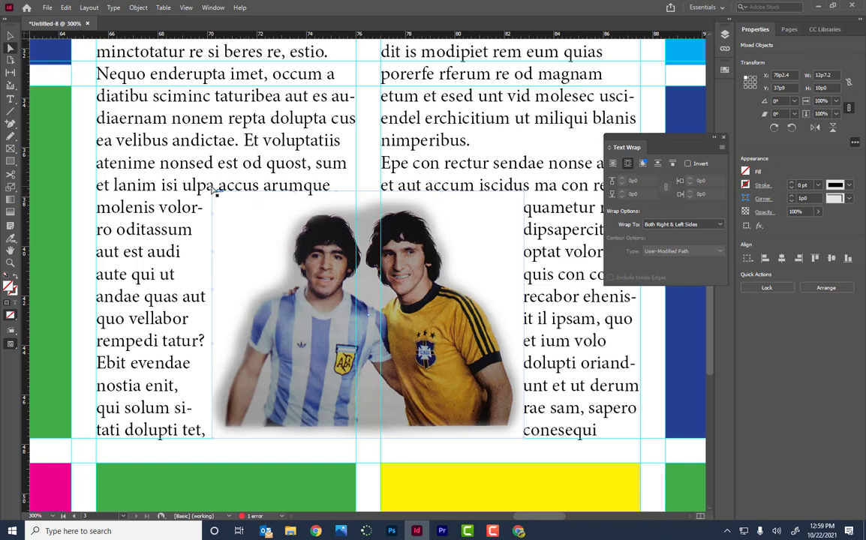
drag(214, 197, 288, 239)
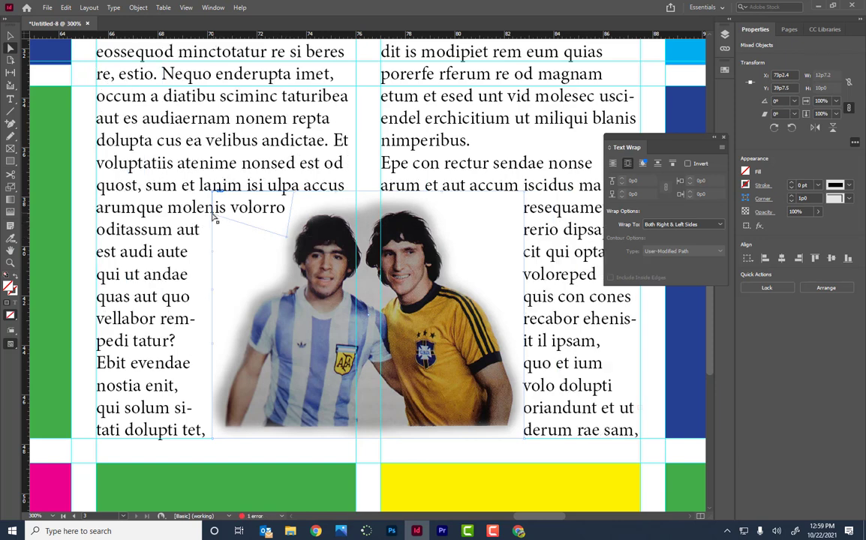
drag(215, 219, 263, 293)
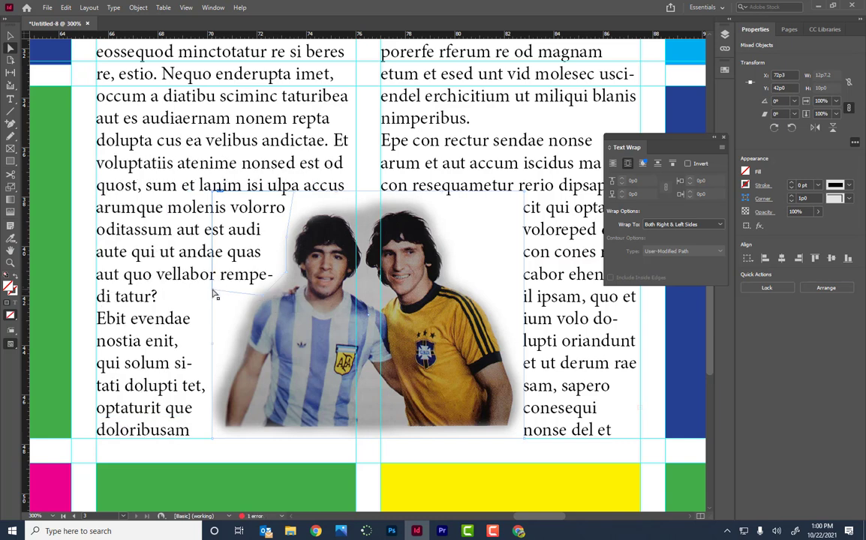
drag(194, 266, 218, 330)
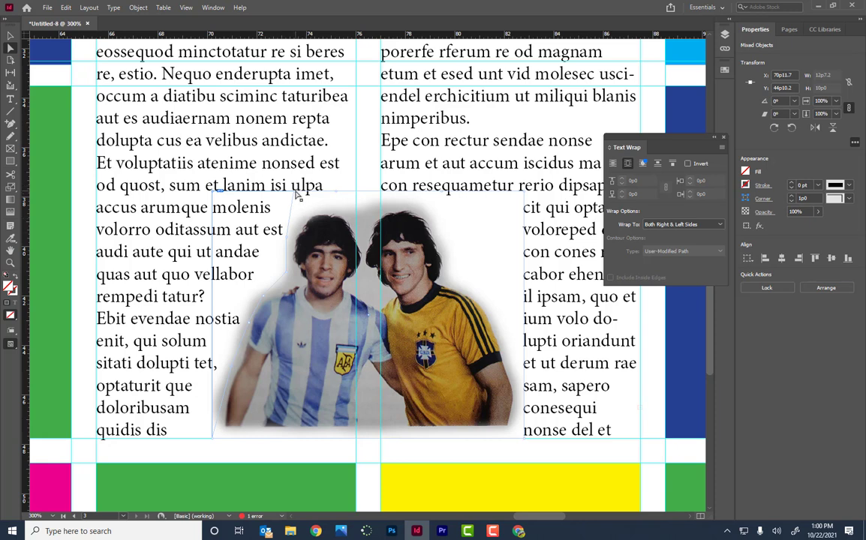
mouse_move(297, 195)
mouse_down()
mouse_move(309, 206)
mouse_move(303, 195)
mouse_up()
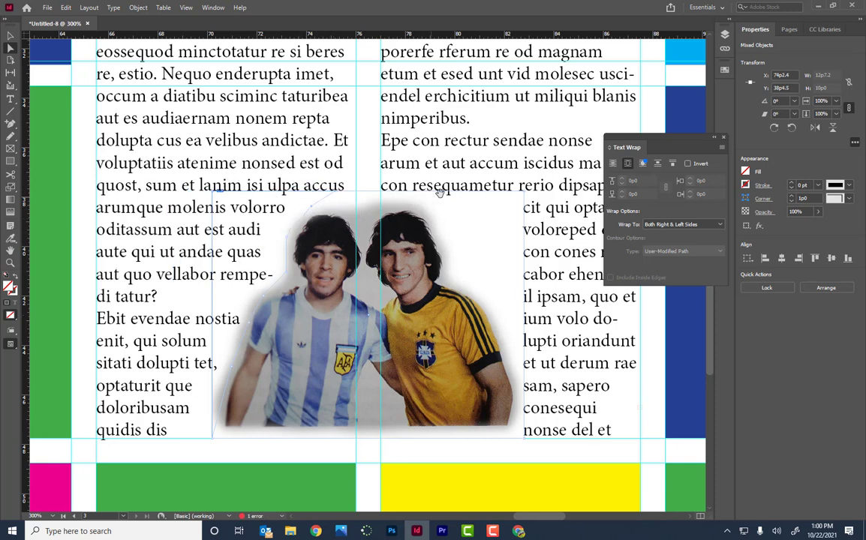
- Add anchor points on the wrap boundary's right side and reshape it to follow the yellow-shirted player's head, shoulder and arm
click(9, 125)
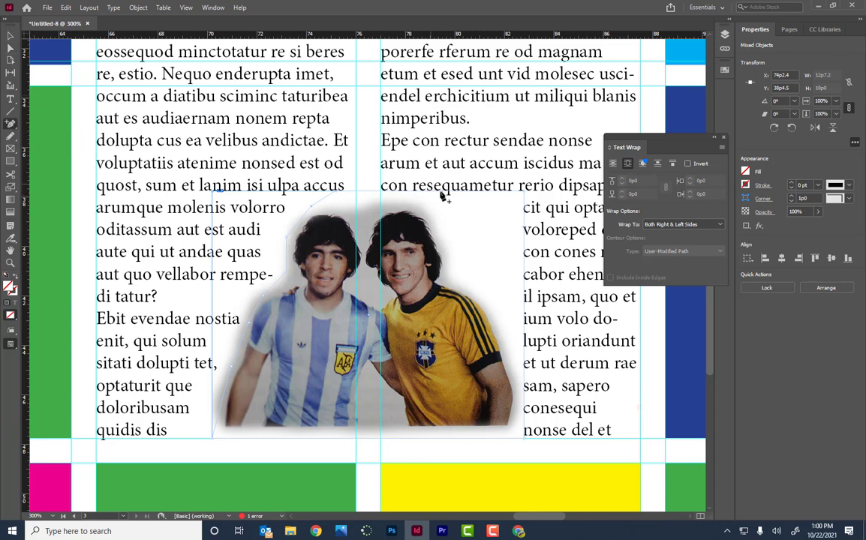
click(526, 228)
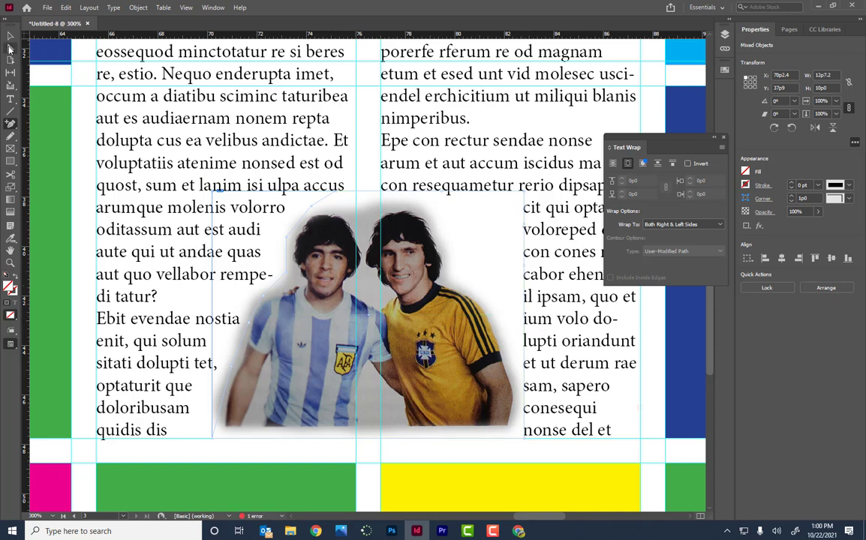
click(10, 47)
drag(443, 195, 424, 206)
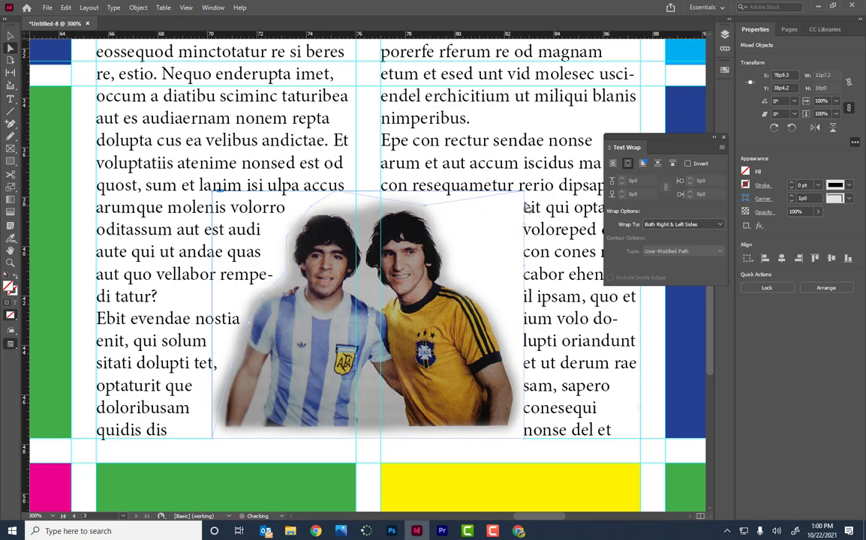
drag(474, 177, 451, 273)
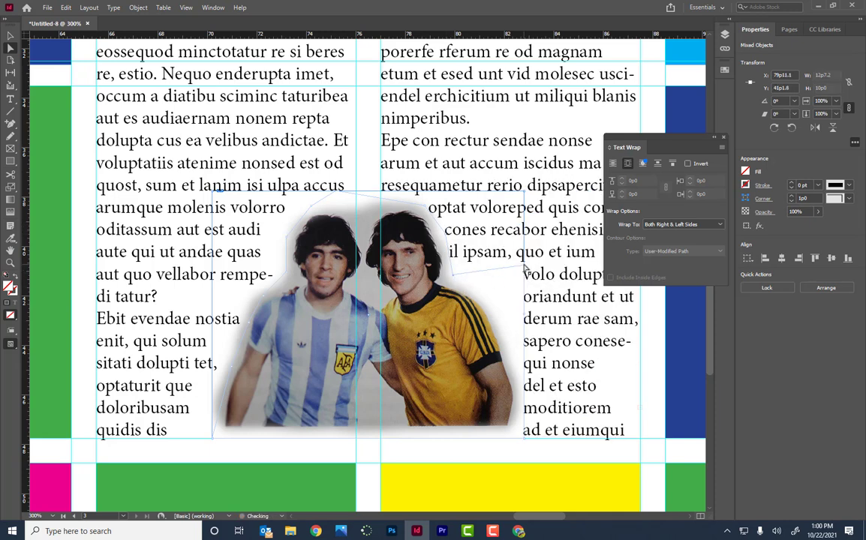
drag(525, 271, 487, 321)
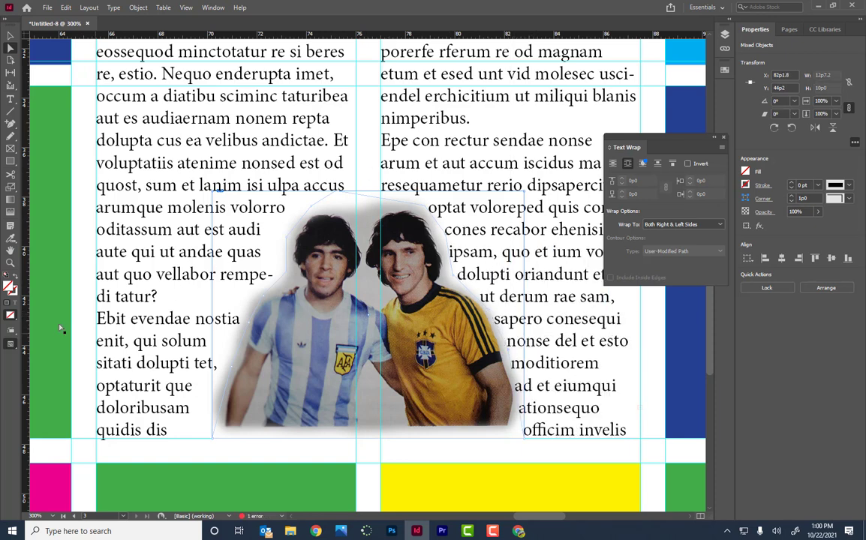
- Switch the screen mode to Preview and deselect the two-player photo to check the contoured text wrap without guides
click(11, 344)
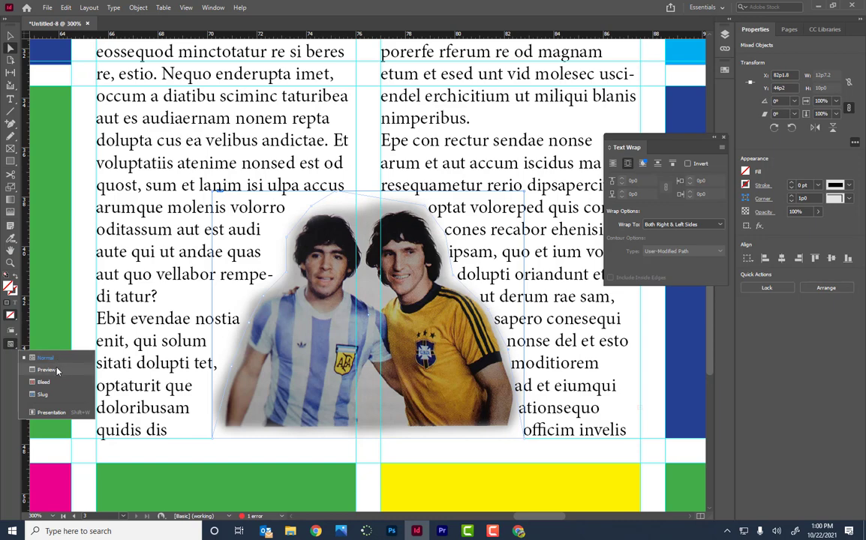
click(57, 371)
key(ctrl+minus)
key(ctrl+minus)
key(ctrl+minus)
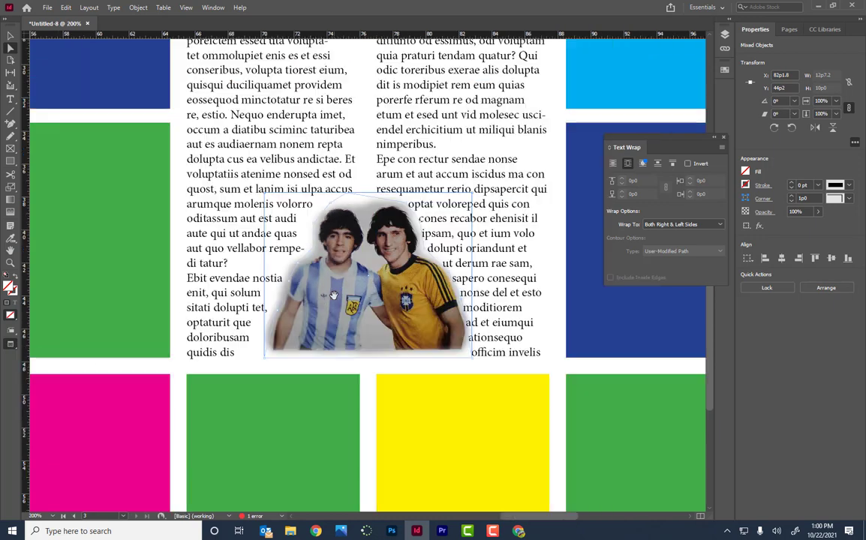
key(v)
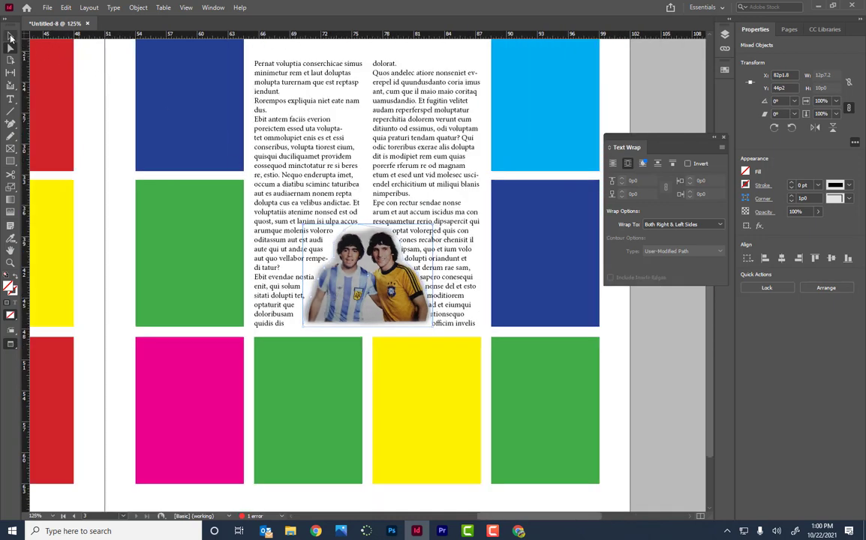
click(632, 393)
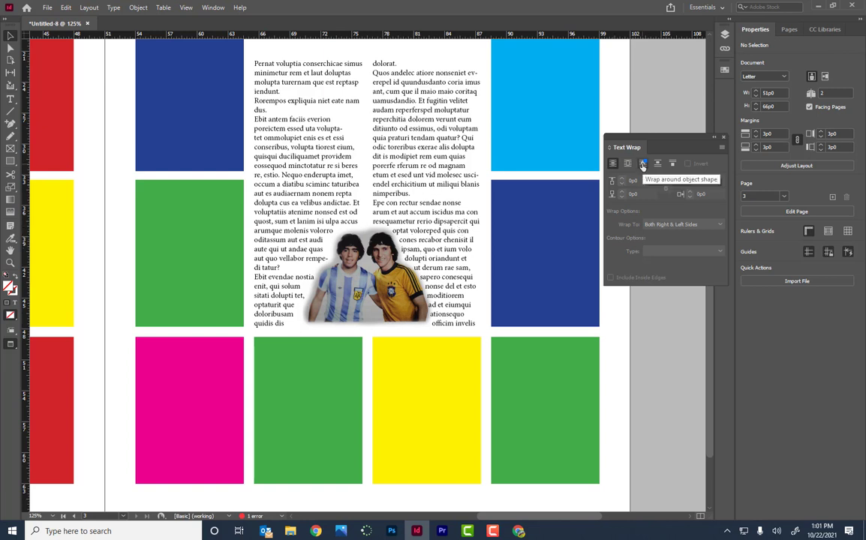
- Select the two-player photo, fit the whole spread in view and close the Text Wrap settings
click(384, 287)
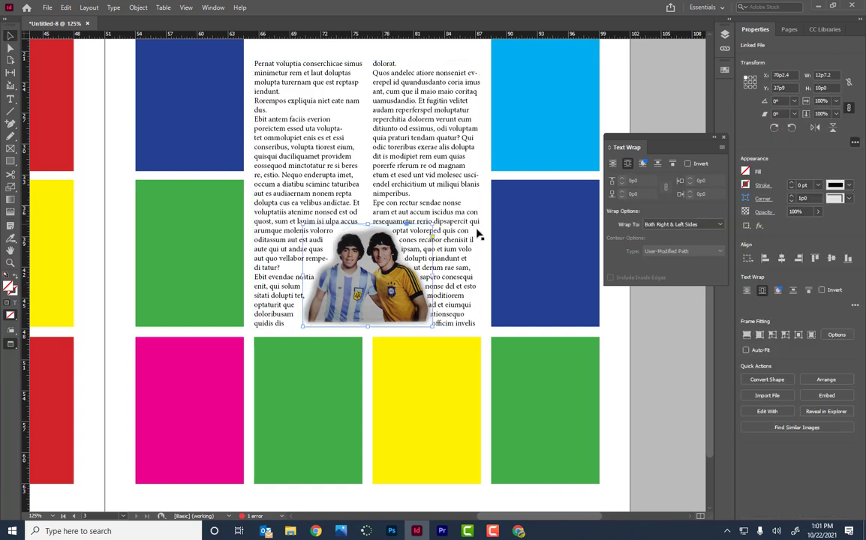
click(643, 163)
scroll(415, 207, down, 2)
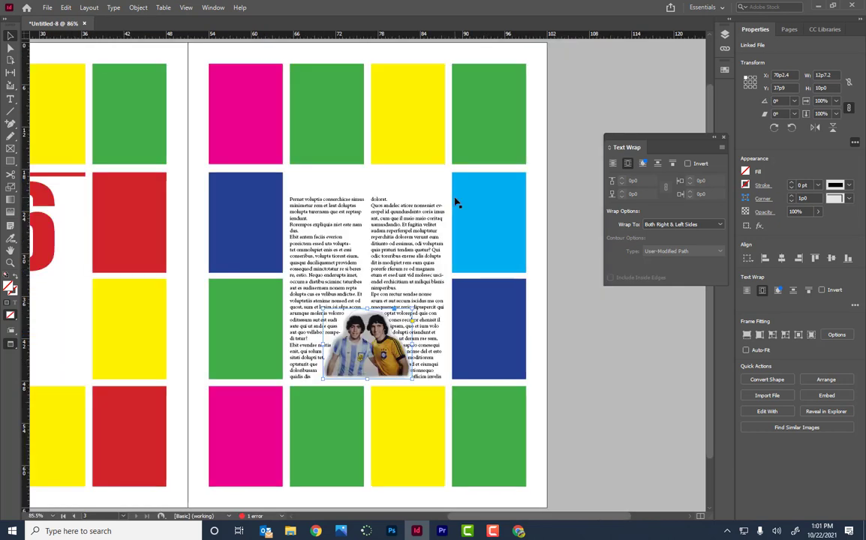
key(ctrl+alt+0)
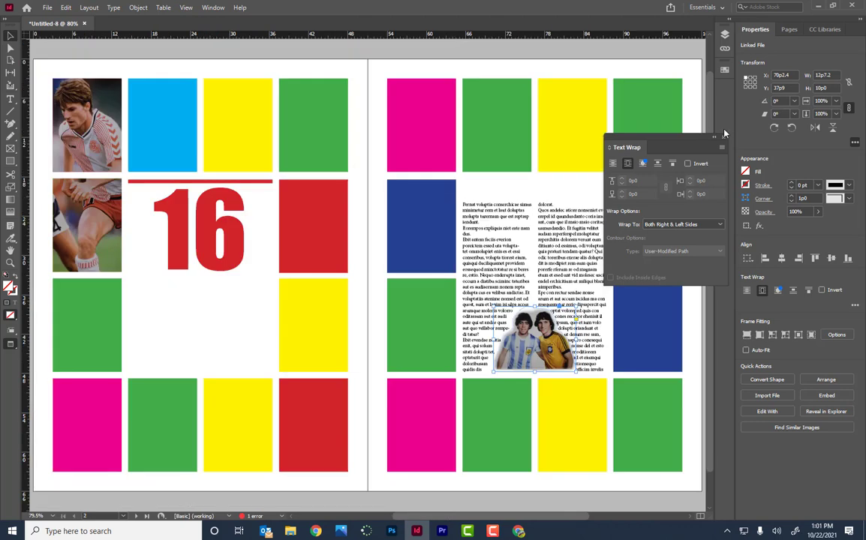
click(723, 137)
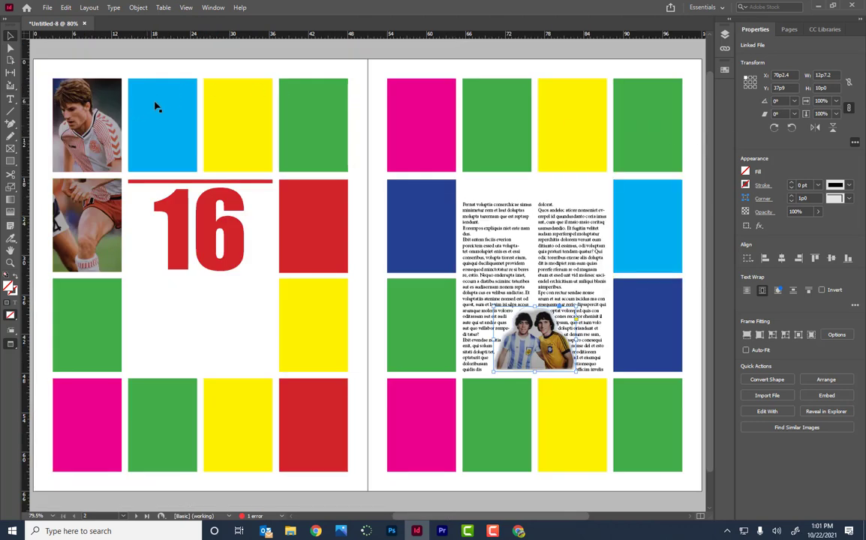